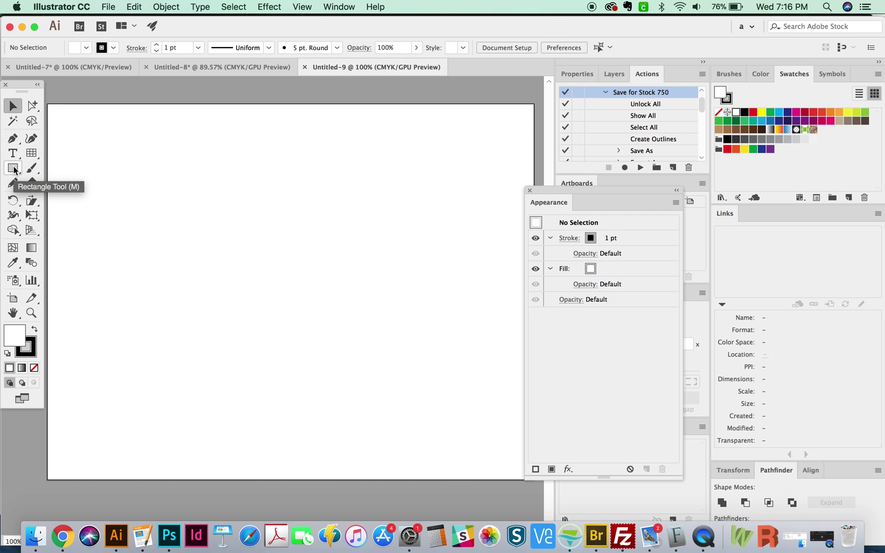
- Swap the Rectangle tool for the Polygon Tool from the shape-tool flyout
left_click_drag(14, 170, 83, 212)
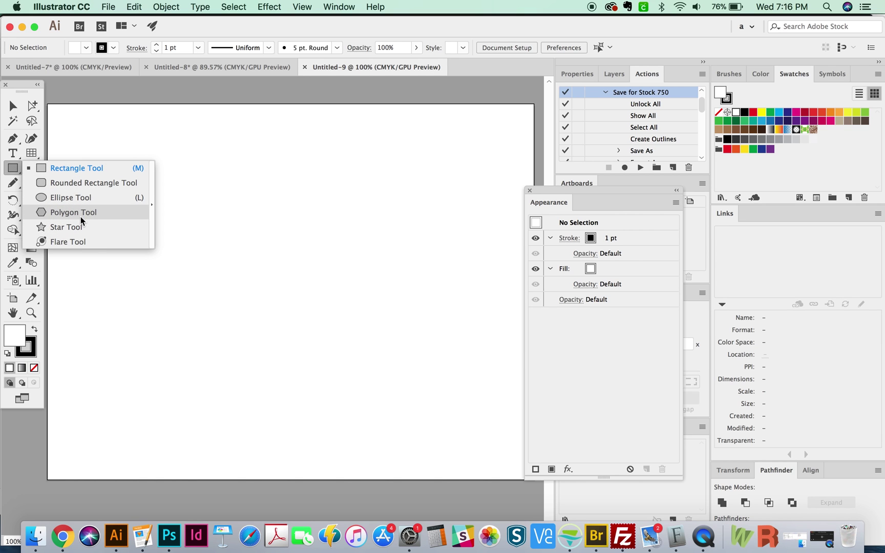
left_click_drag(79, 213, 79, 213)
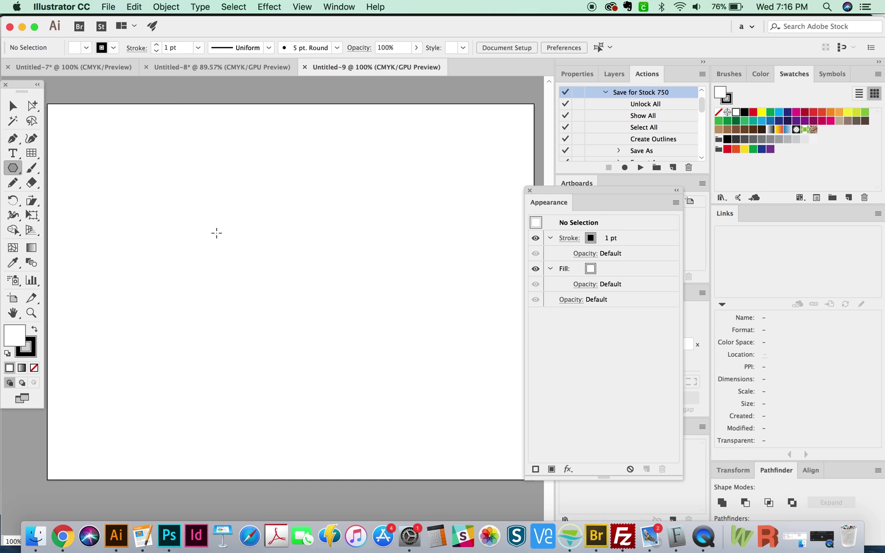
- Drag out a polygon near the artboard's upper left, stepping its side count with the arrow keys
left_click(108, 6)
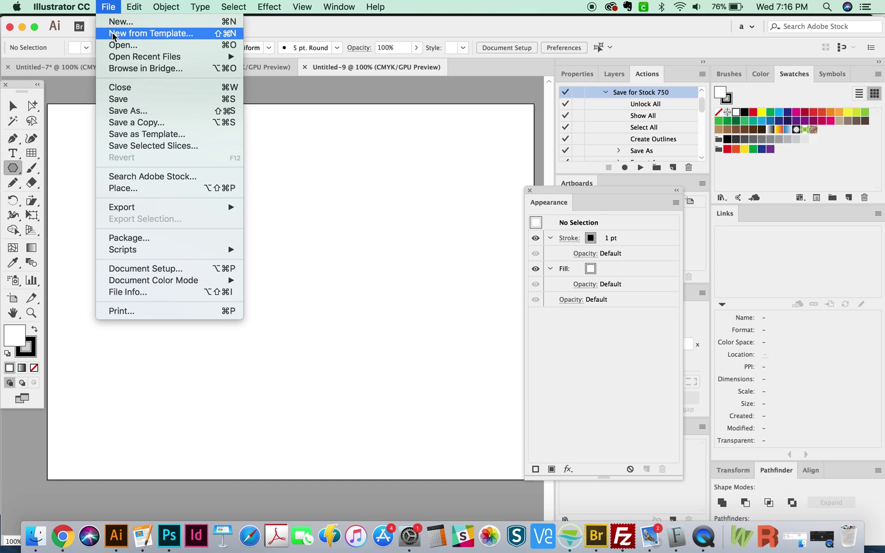
left_click(200, 150)
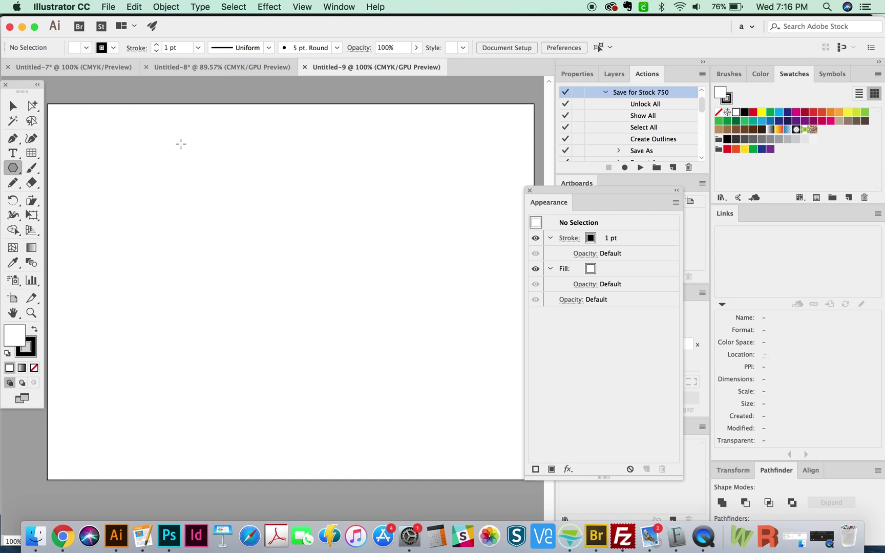
left_click_drag(182, 143, 266, 240)
key("Up")
key("Up")
key("Up")
key("Up")
key("Up")
key("Up")
key("Up")
key("Up")
key("Up")
key("Up")
key("Up")
key("Up")
key("Down")
key("Down")
key("Down")
key("Down")
key("Down")
key("Down")
key("Down")
key("Down")
key("Down")
key("Down")
key("Down")
key("Down")
key("Down")
key("Down")
key("Down")
key("Up")
key("Up")
key("Up")
key("Up")
key("Up")
key("Up")
key("Down")
key("Down")
key("Down")
key("Down")
key("Up")
key("Up")
key("Up")
key("Up")
key("Up")
key("Up")
key("Up")
key("Up")
key("Up")
key("Up")
key("Up")
key("Up")
key("Up")
key("Up")
key("Down")
key("Down")
key("Down")
key("Down")
key("Down")
key("Down")
key("Down")
key("Down")
key("Down")
key("Down")
key("Down")
key("Down")
key("Down")
key("Down")
key("Down")
key("Down")
key("Up")
key("Up")
key("v")
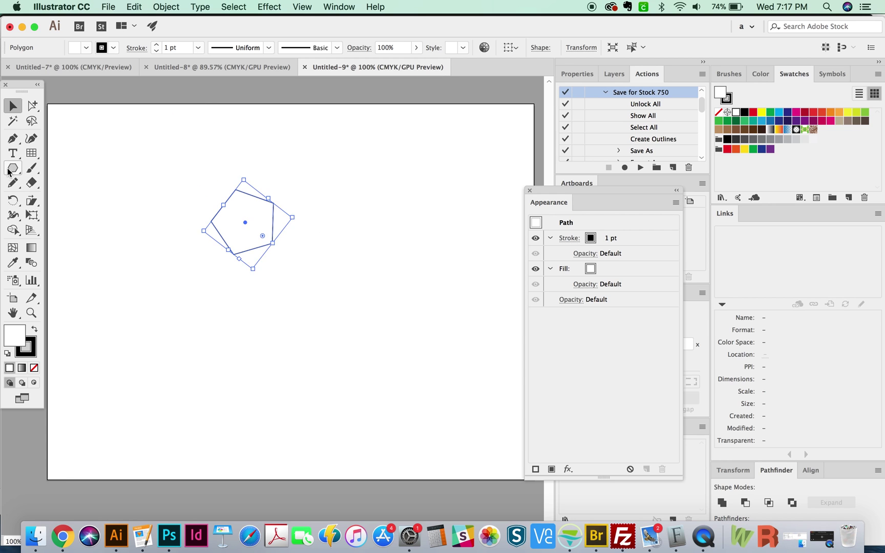
left_click(13, 167)
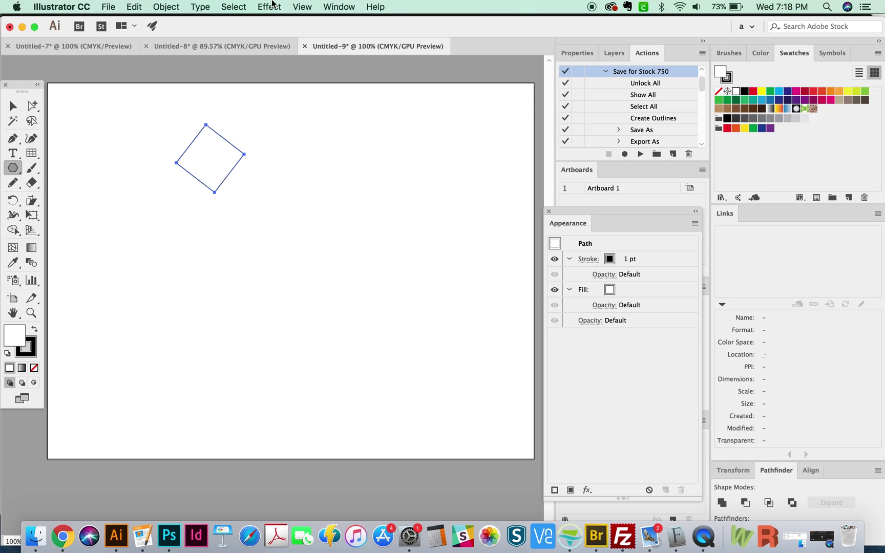
- Turn the Control bar back on via Window > Control and undo the diamond, keeping the pentagon
left_click(339, 6)
left_click(361, 126)
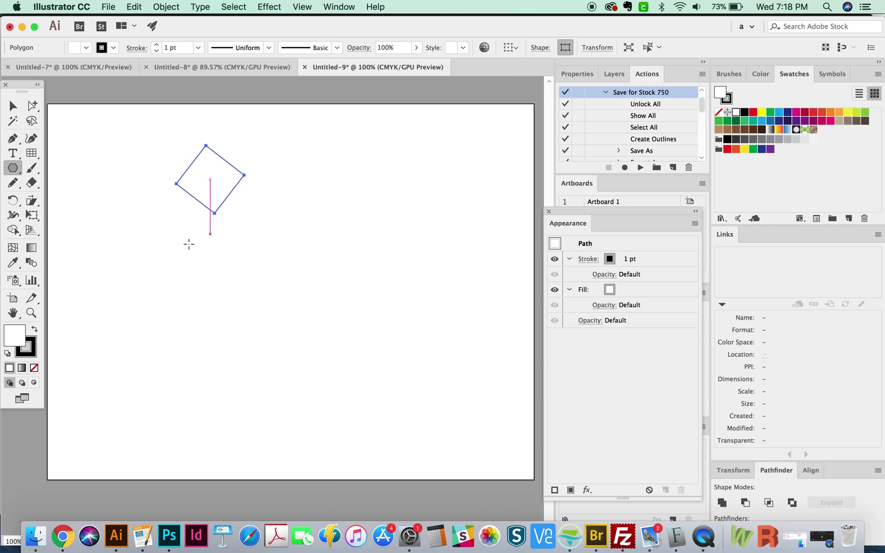
key("super+z")
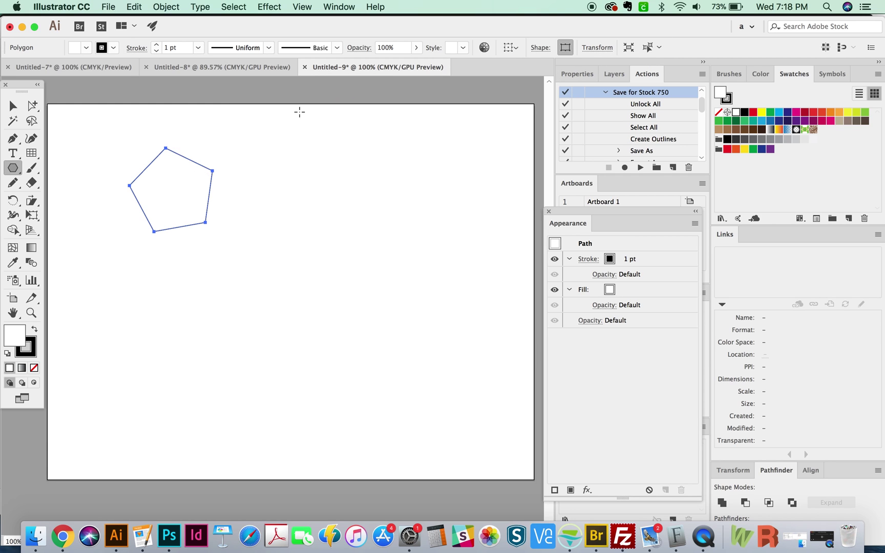
key("v")
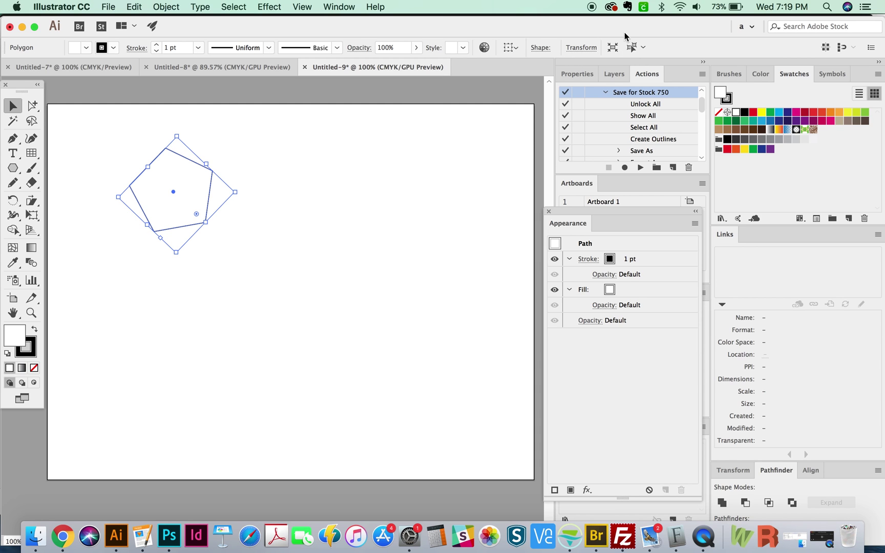
- In the polygon's Shape properties, increase the side count and set the angle to 120°
left_click(541, 48)
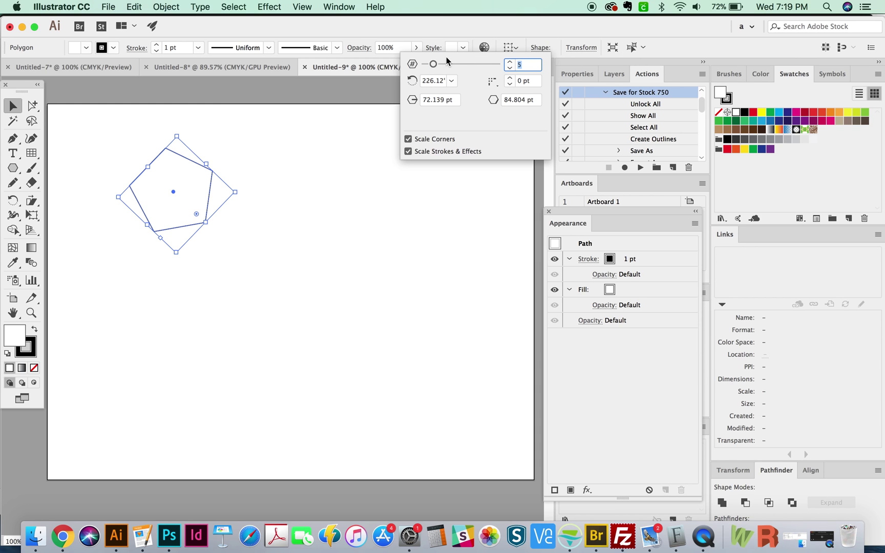
left_click_drag(435, 65, 461, 65)
left_click(451, 81)
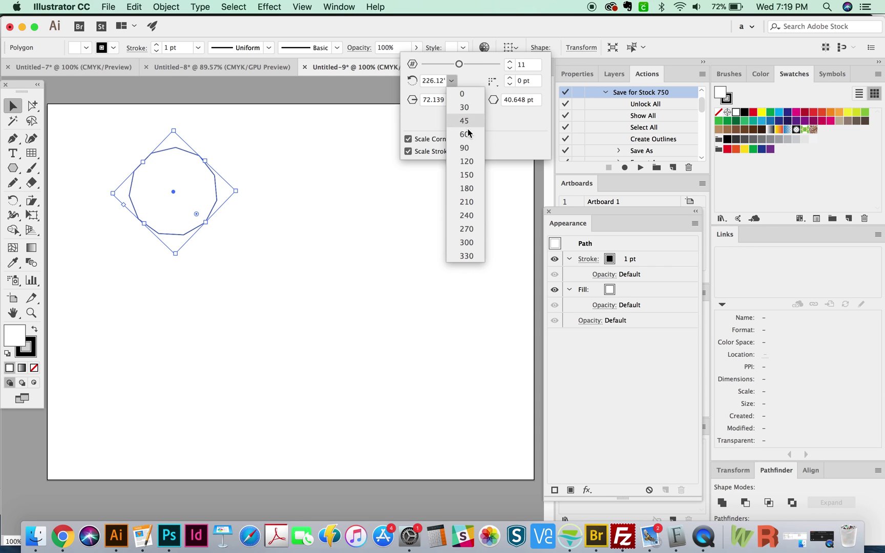
left_click(469, 161)
left_click(535, 82)
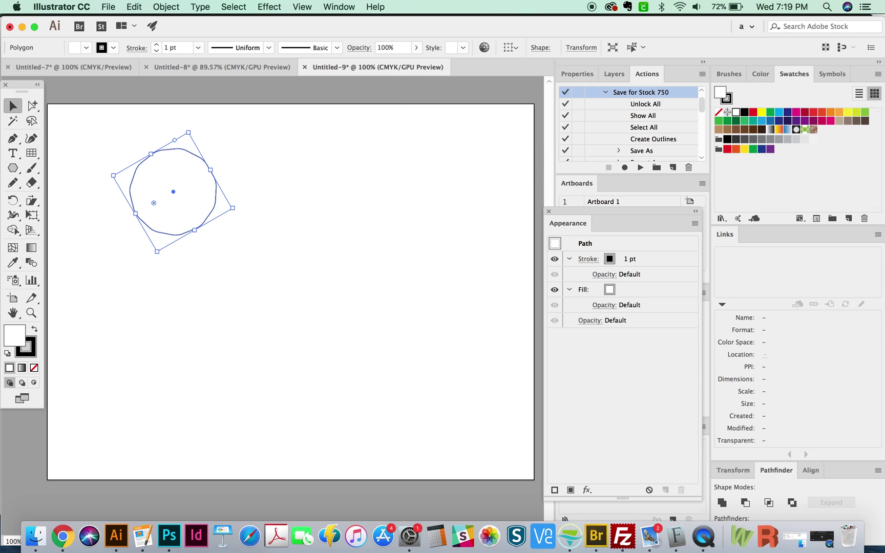
- Set the polygon's radius to 144 pt and settle it at 11 sides
left_click(512, 48)
left_click(413, 102)
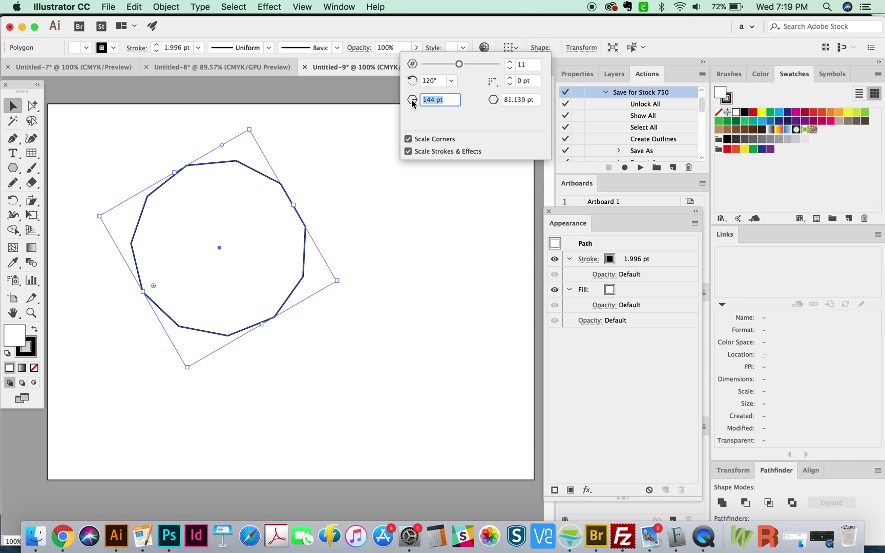
left_click(523, 100)
left_click(494, 100)
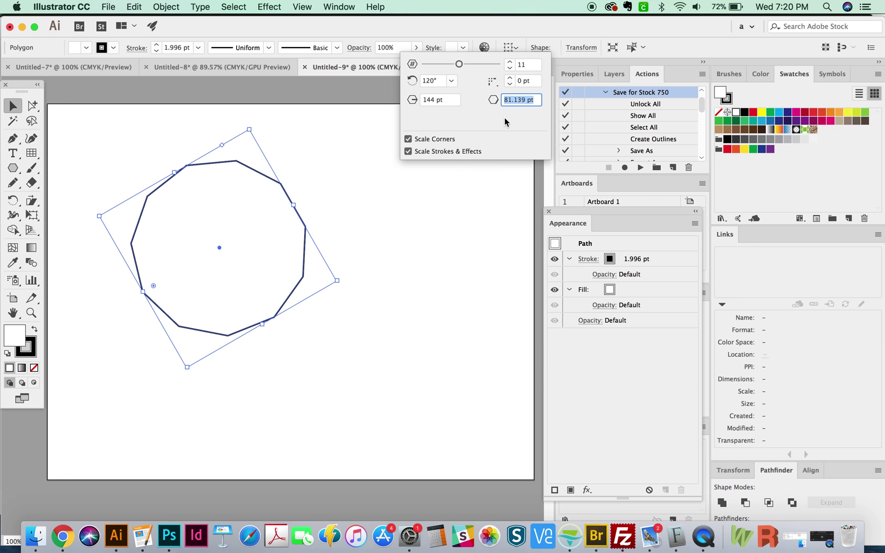
key("Return")
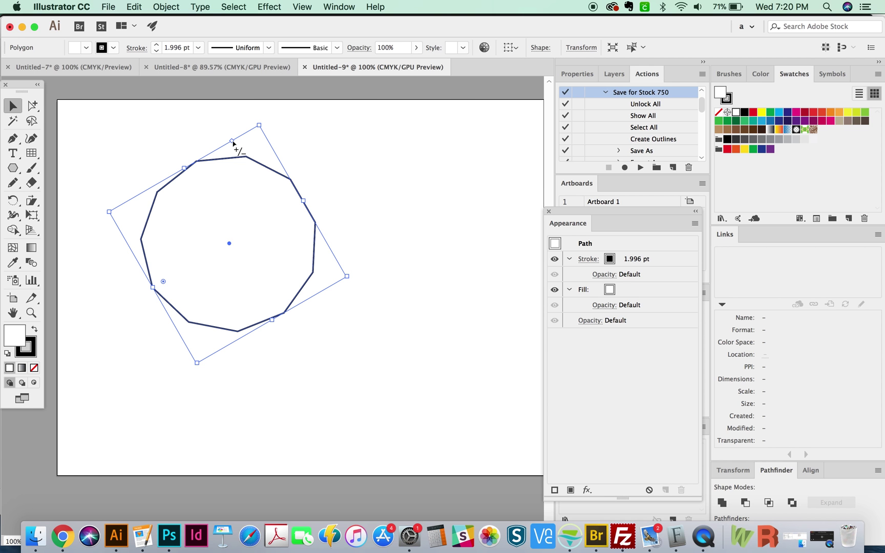
left_click_drag(233, 143, 213, 159)
scroll(178, 229, "right", 2)
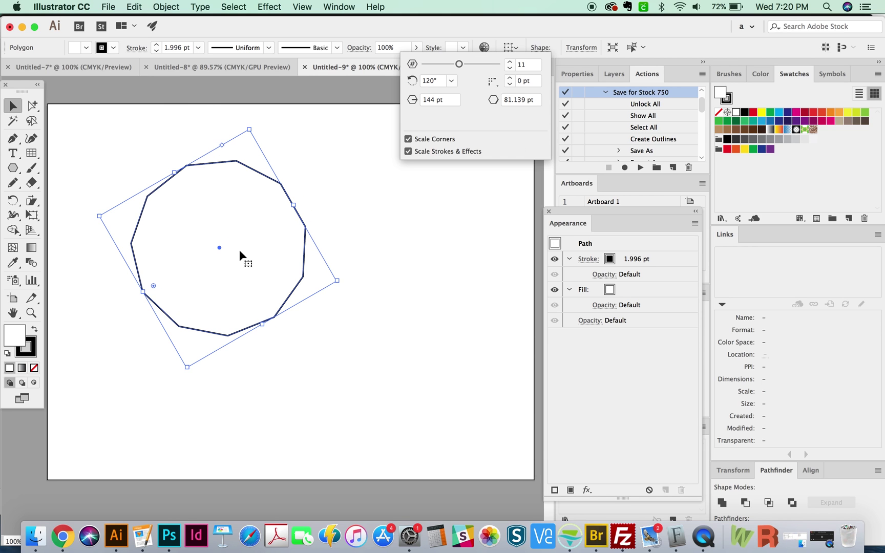
left_click(123, 184)
- With the Star tool, drag out a star right of the polygon, adjusting its points
left_click(154, 183)
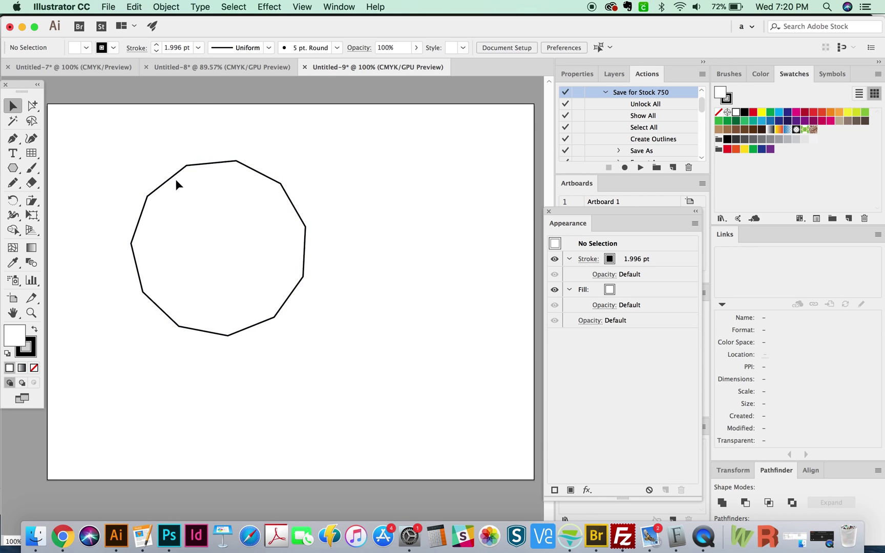
scroll(254, 225, "left", 1)
left_click(288, 193)
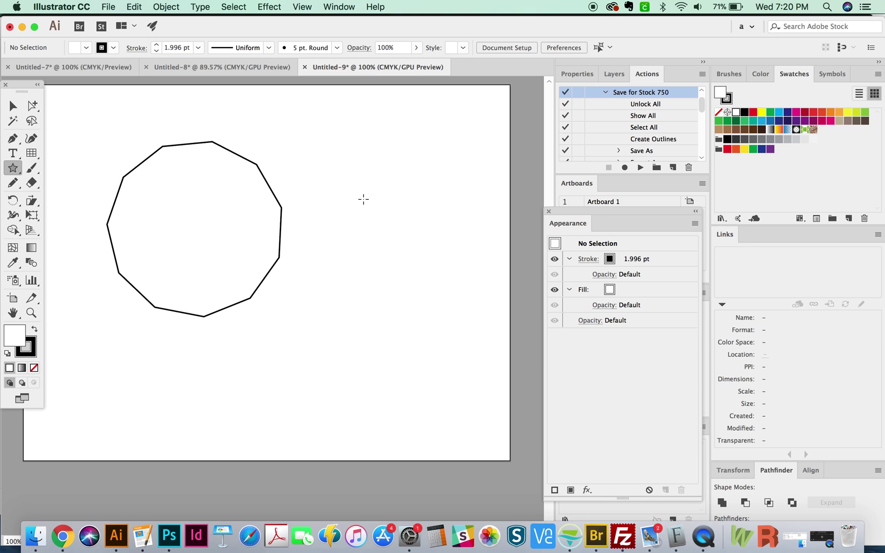
left_click_drag(362, 191, 428, 229)
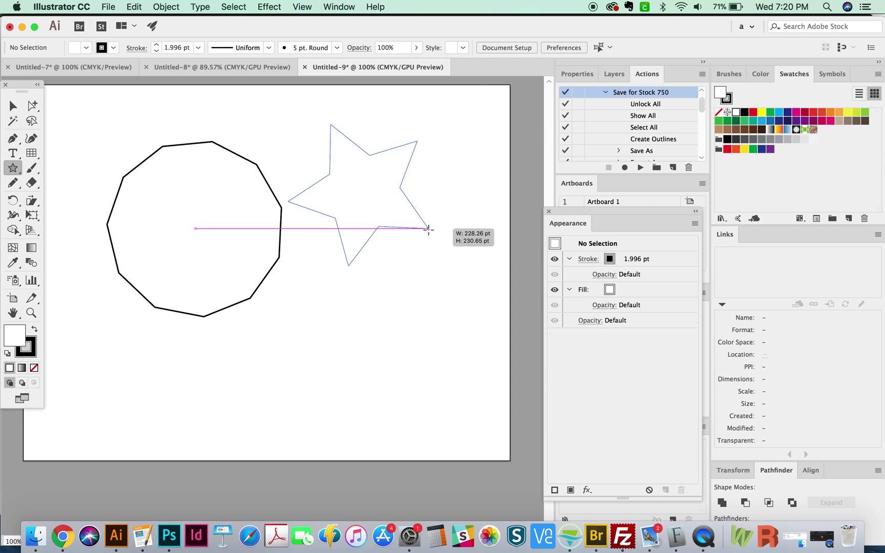
key("Up")
key("Up")
key("Up")
key("Up")
key("Up")
key("Up")
key("Up")
left_click_drag(428, 230, 427, 229)
key("Down")
key("Down")
key("Down")
key("Down")
key("Down")
key("Down")
key("Down")
key("Down")
- Draw a large seven-point star, a small star moved right, and a large five-point star lower left
left_click_drag(288, 325, 316, 349)
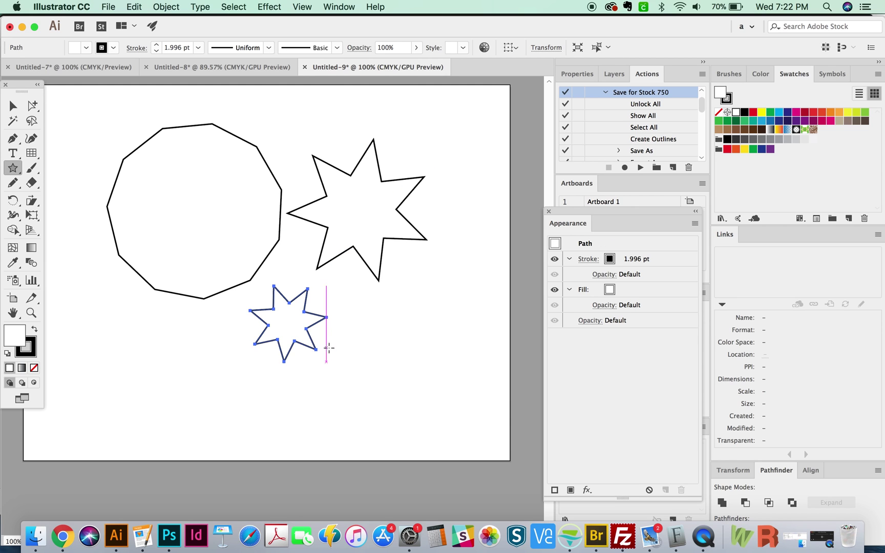
left_click_drag(361, 326, 384, 357)
key("Down")
key("Down")
key("Down")
key("Down")
key("Down")
key("Up")
key("Up")
key("v")
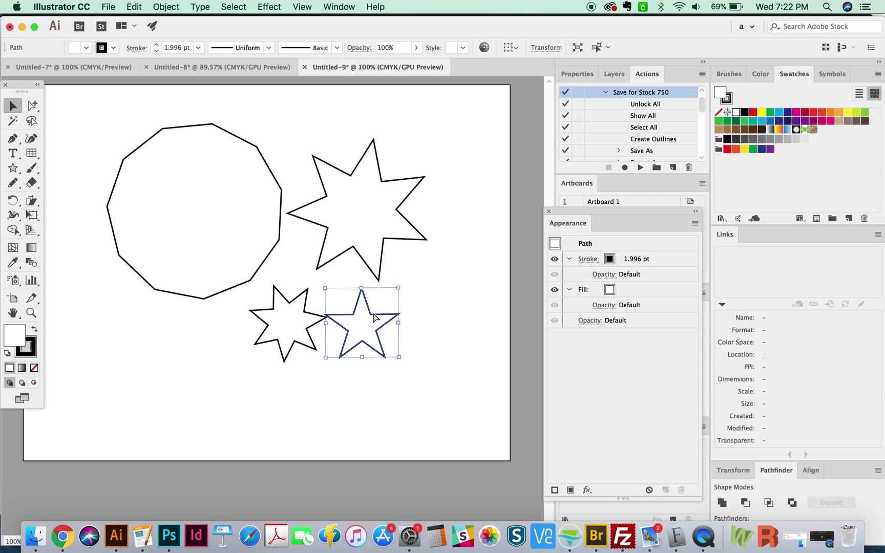
left_click_drag(379, 313, 411, 317)
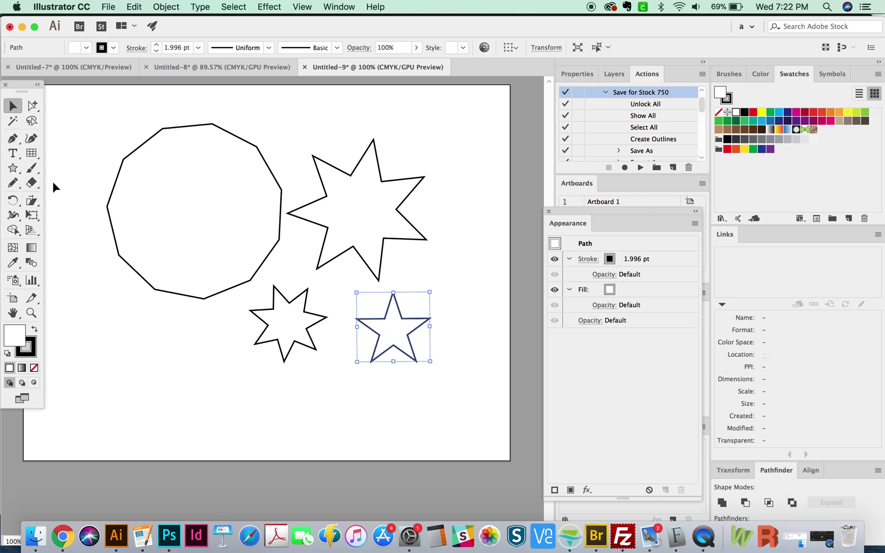
left_click(13, 168)
left_click_drag(195, 391, 268, 375)
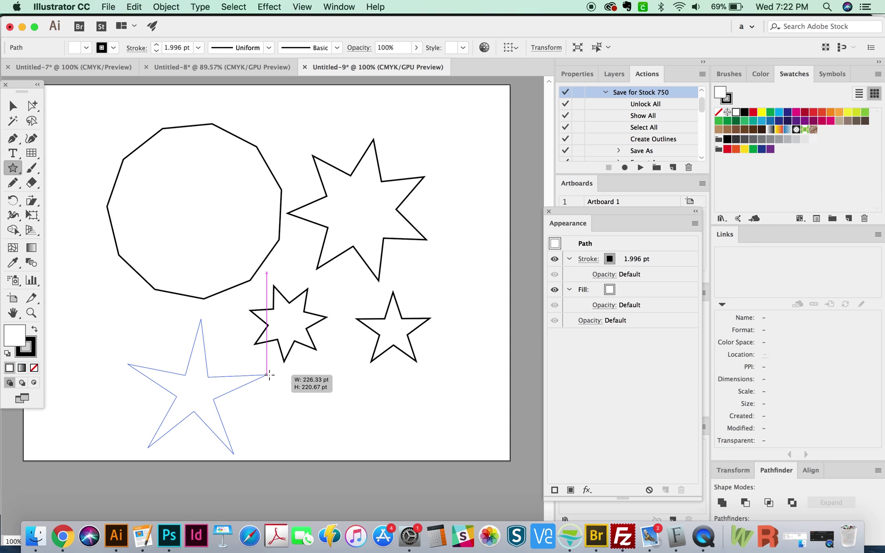
left_click_drag(268, 375, 233, 381)
- Round the top and left points of the large seven-point star with live corners
key("a")
scroll(379, 145, "up", 3)
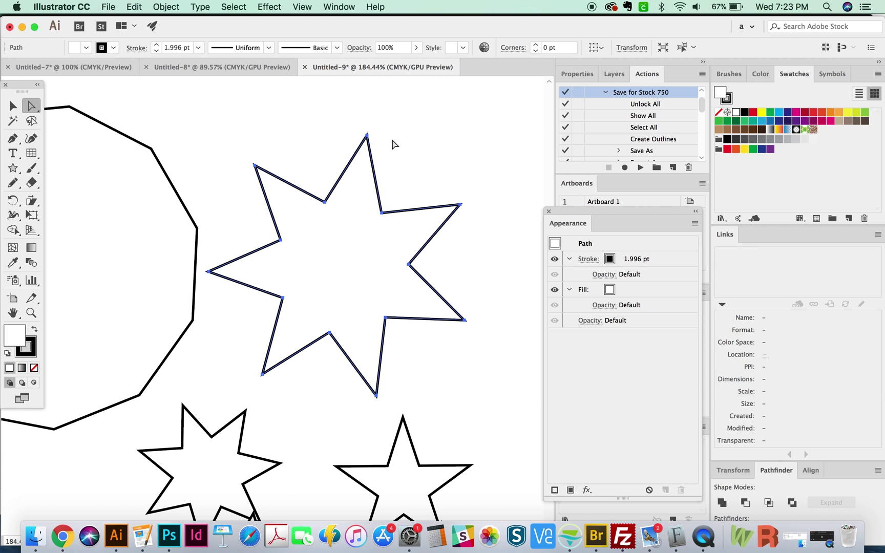
left_click(366, 136)
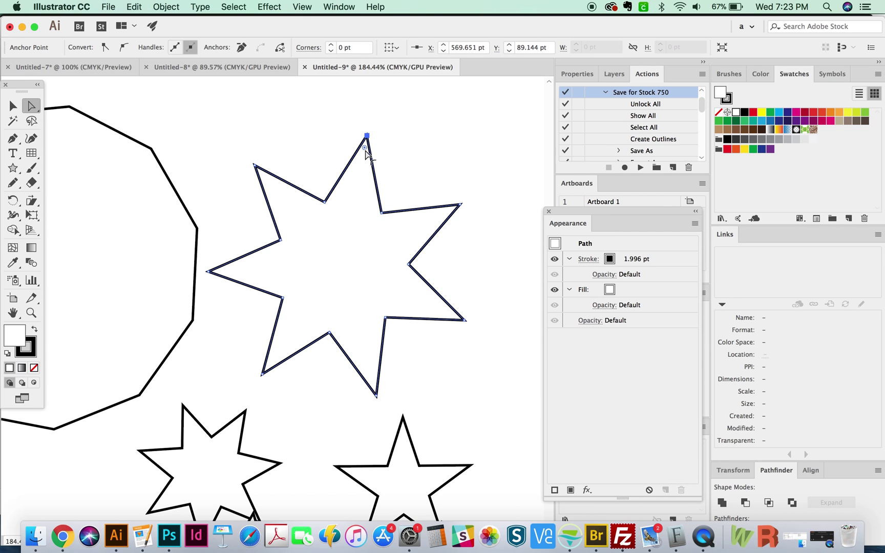
left_click_drag(365, 152, 358, 184)
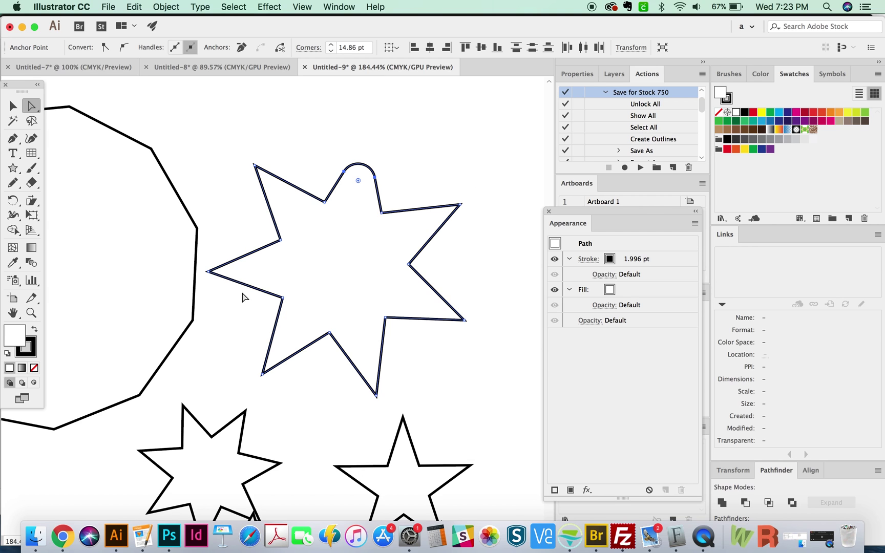
left_click(209, 271)
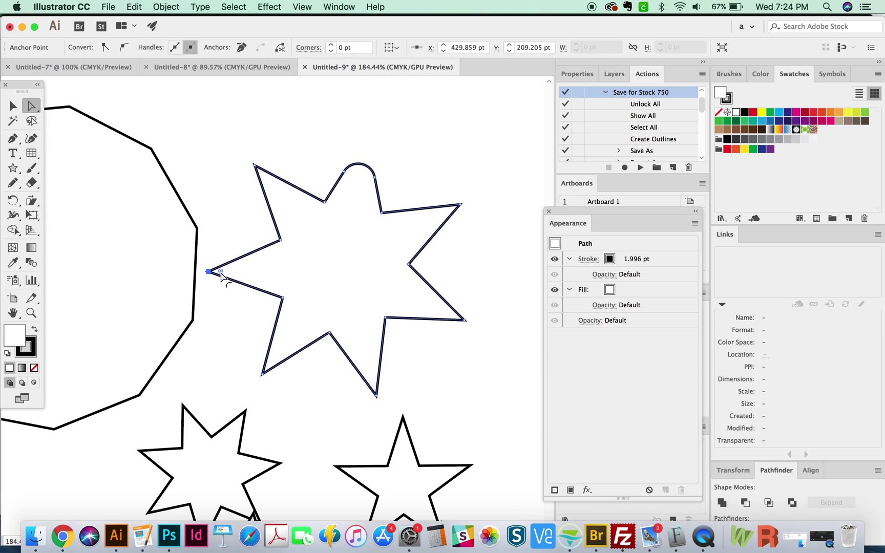
left_click_drag(220, 272, 282, 276)
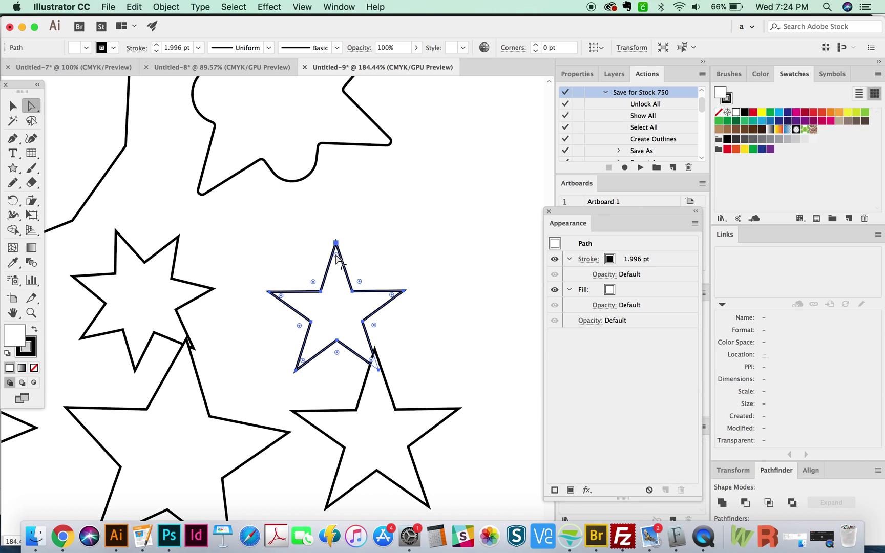
- Round every corner of the small five-point star, then view the whole artboard
mouse_move(336, 255)
left_mouse_down()
mouse_move(332, 244)
mouse_move(340, 316)
mouse_move(330, 242)
left_mouse_up()
key("c")
key("v")
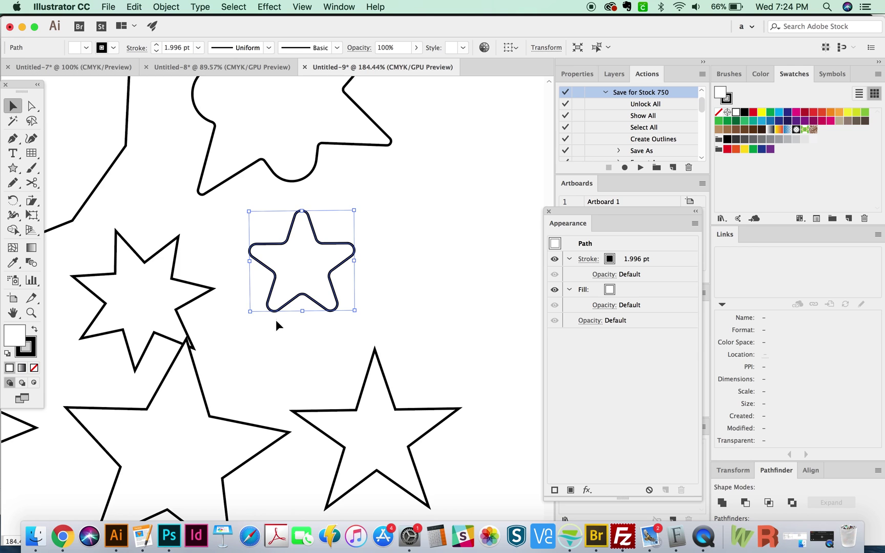
key("super+1")
- Draw a rectangle over the whole artboard and fill it with navy C=100 M=100 Y=25 K=25
key("m")
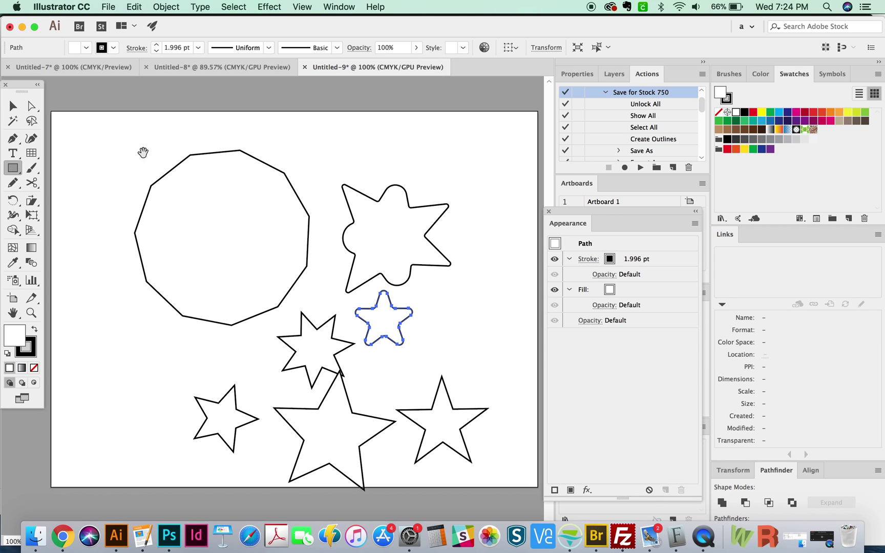
key("v")
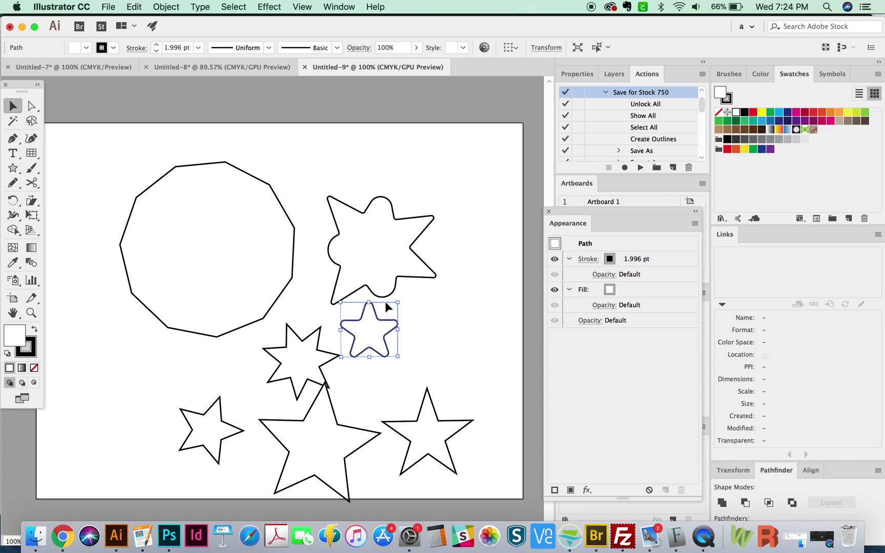
key("m")
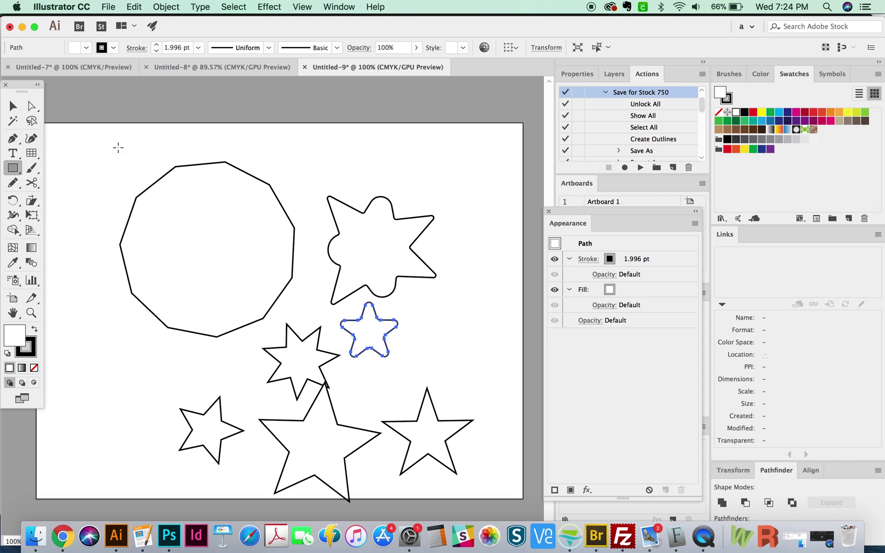
scroll(149, 179, "down", 1)
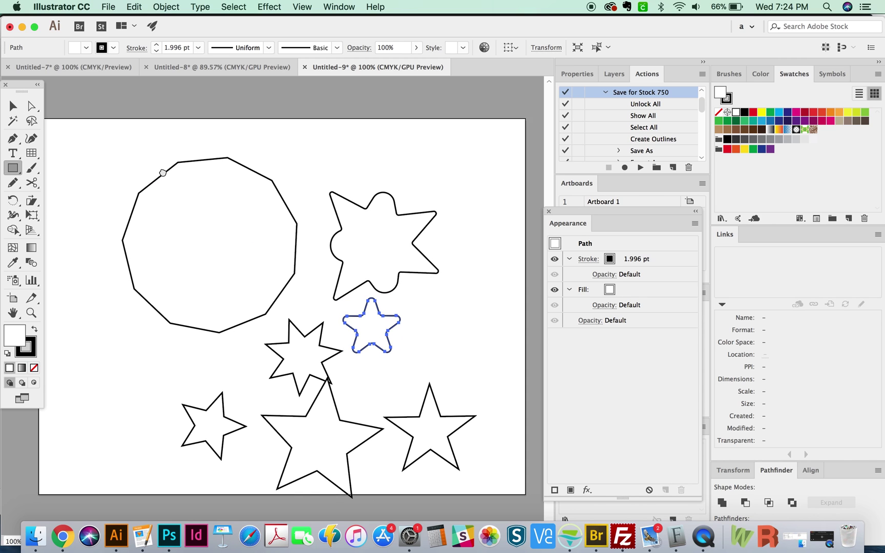
scroll(163, 172, "left", 2)
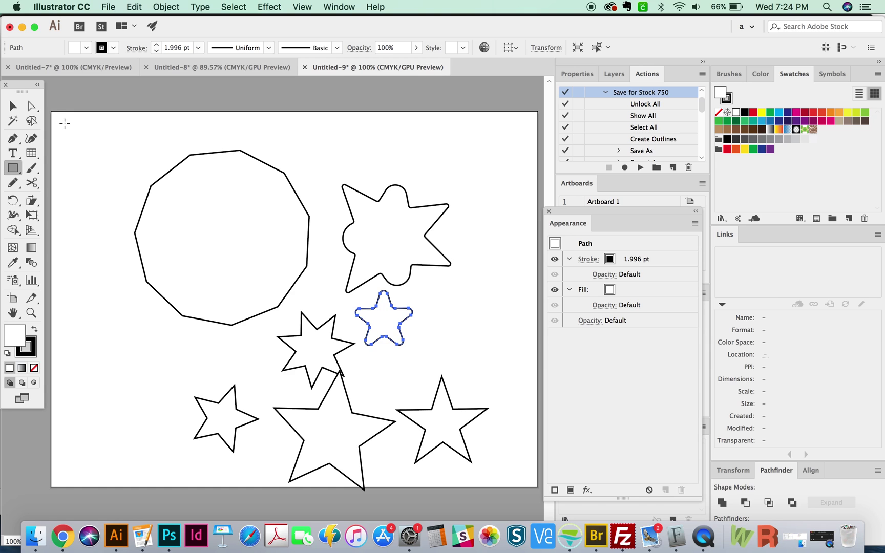
left_click_drag(64, 123, 521, 469)
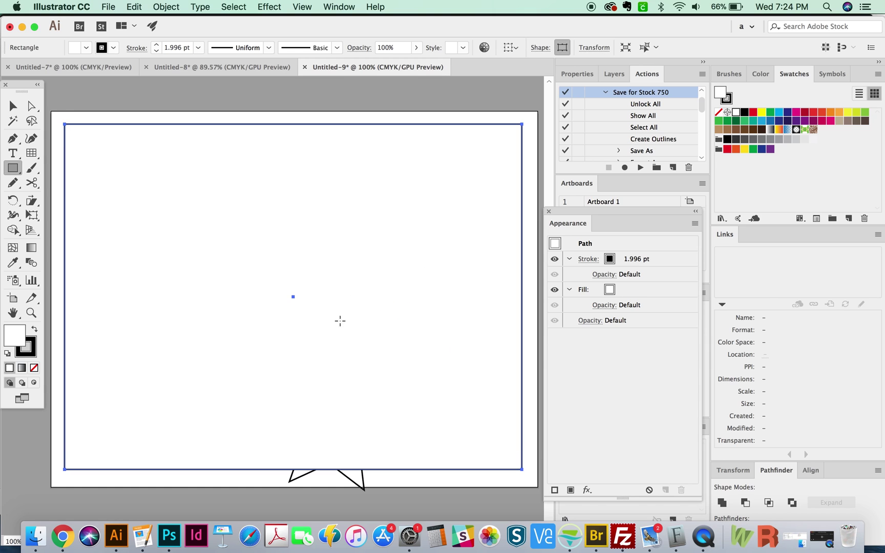
left_click(788, 122)
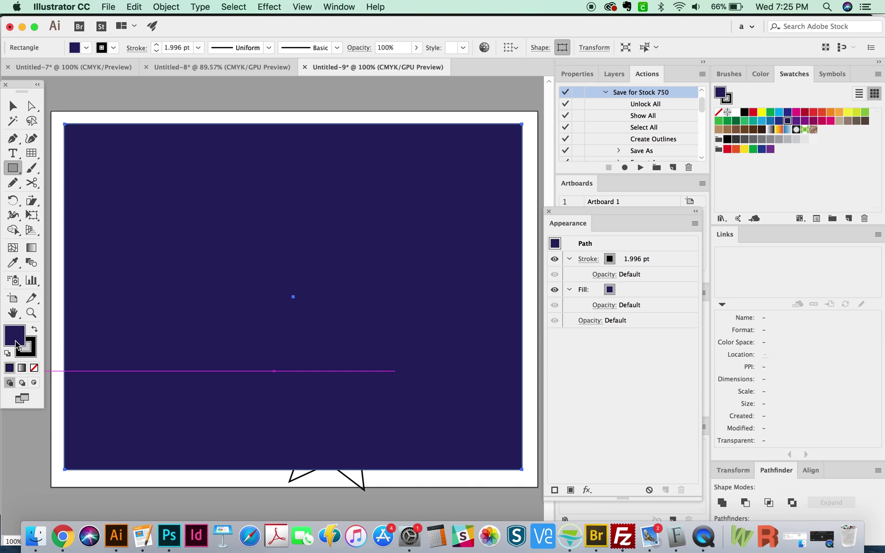
key("F6")
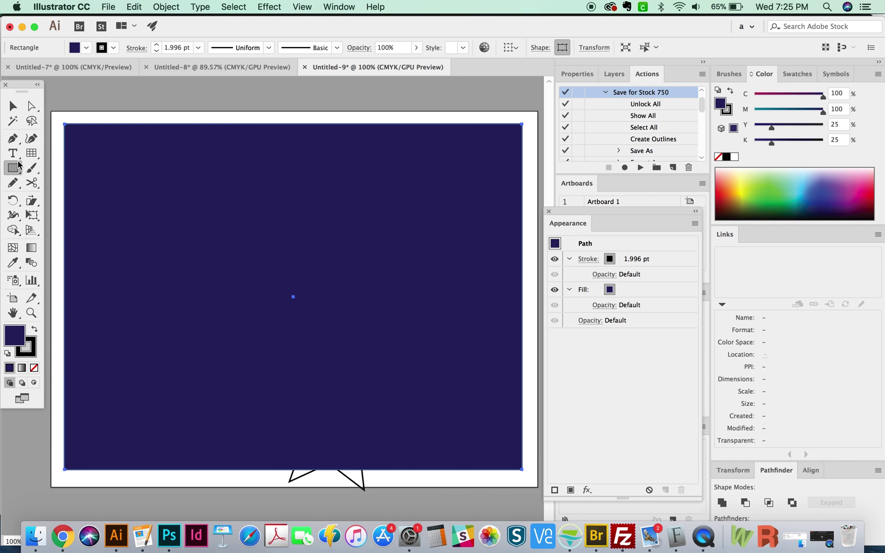
left_click_drag(13, 168, 57, 245)
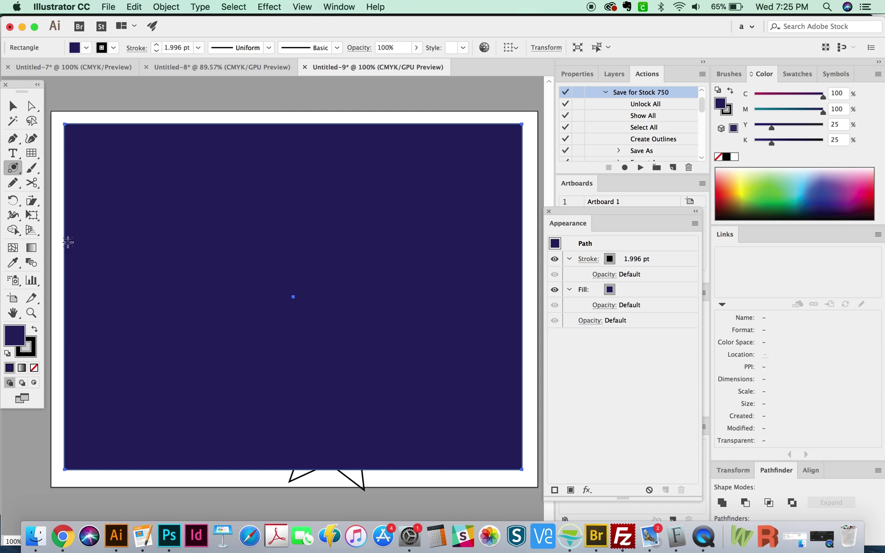
left_click(251, 259)
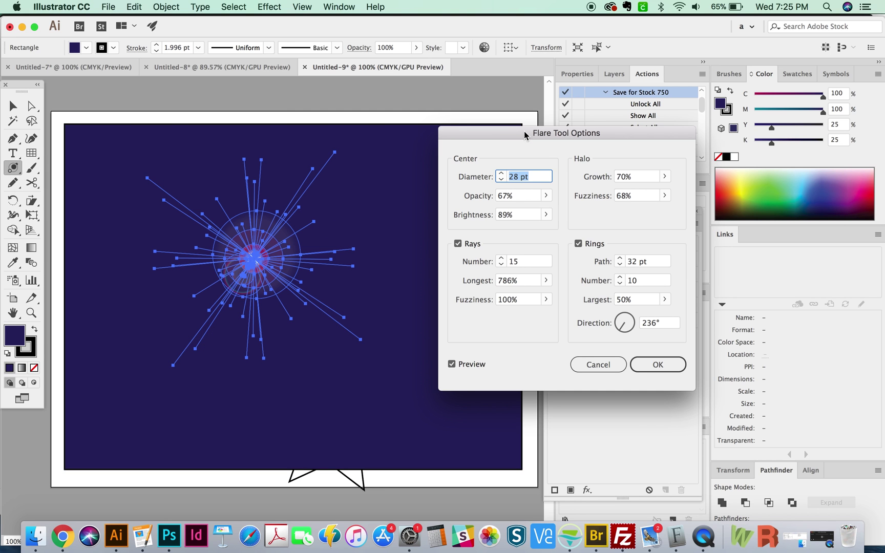
- Set the flare centre to 35 pt diameter, raise its opacity, and lower brightness to 69%
left_click_drag(524, 135, 526, 107)
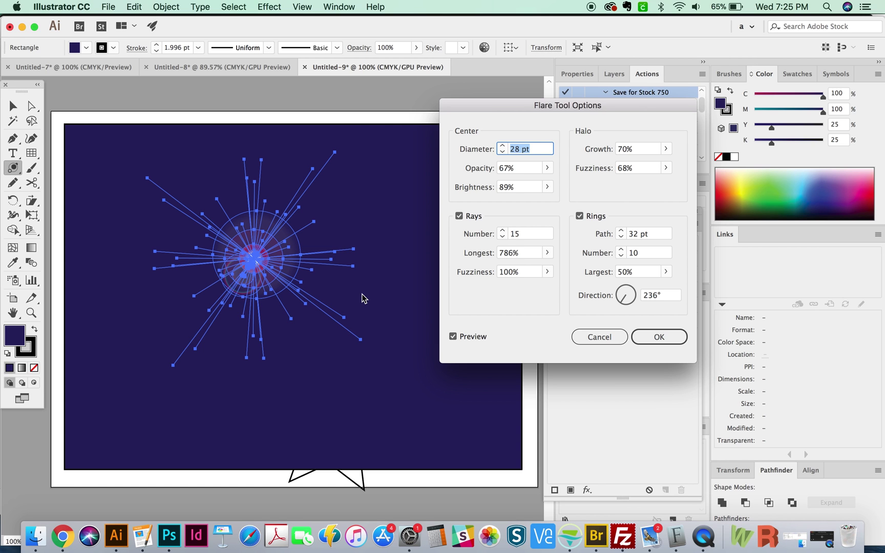
left_click_drag(512, 105, 452, 85)
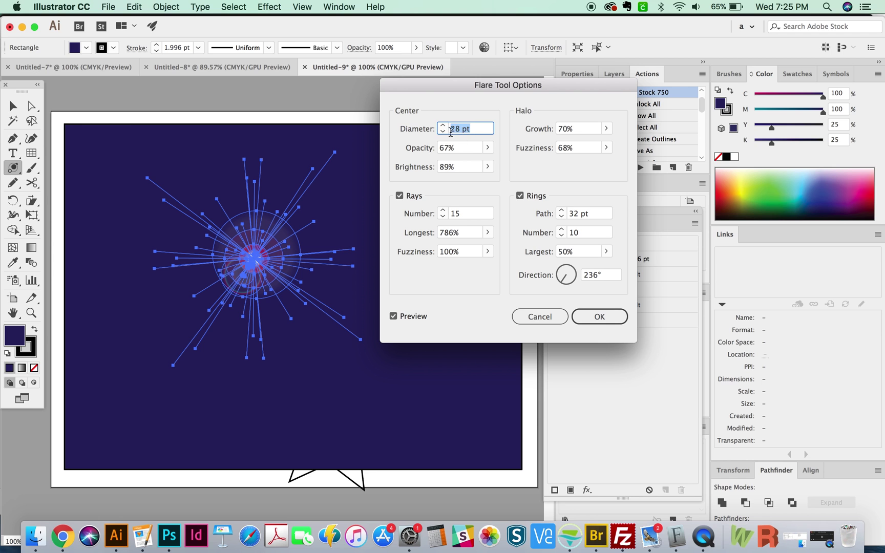
key("Up")
key("Up")
key("Up")
key("Up")
key("Up")
key("Up")
key("Up")
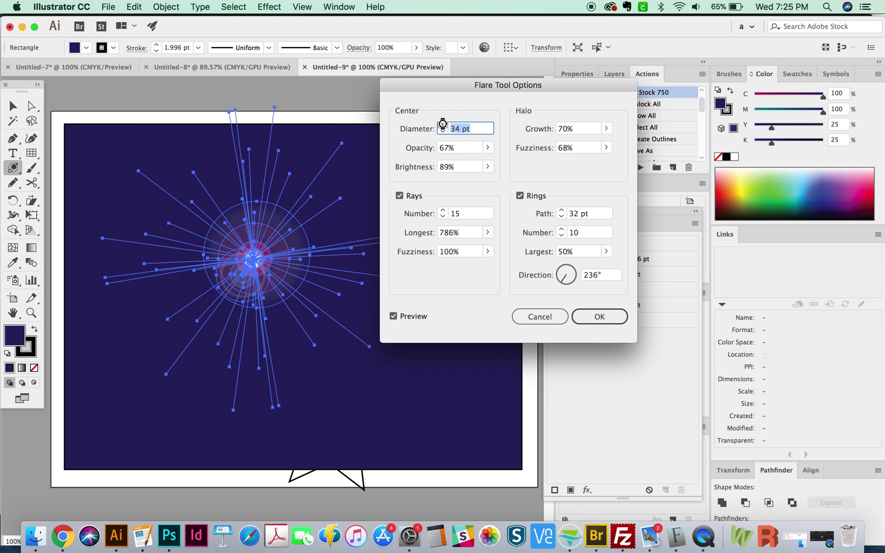
left_click(471, 149)
double_click(470, 148)
left_click(490, 149)
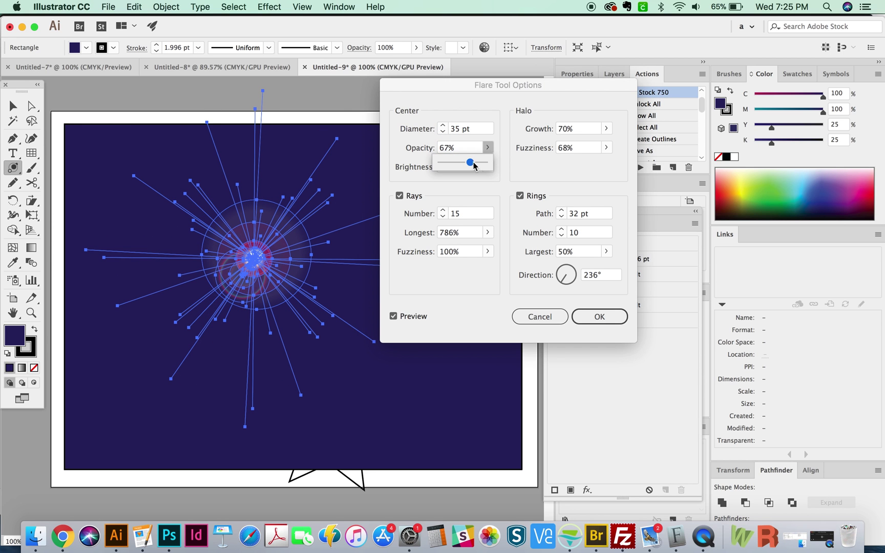
mouse_move(474, 164)
left_mouse_down()
mouse_move(485, 164)
mouse_move(473, 163)
left_mouse_up()
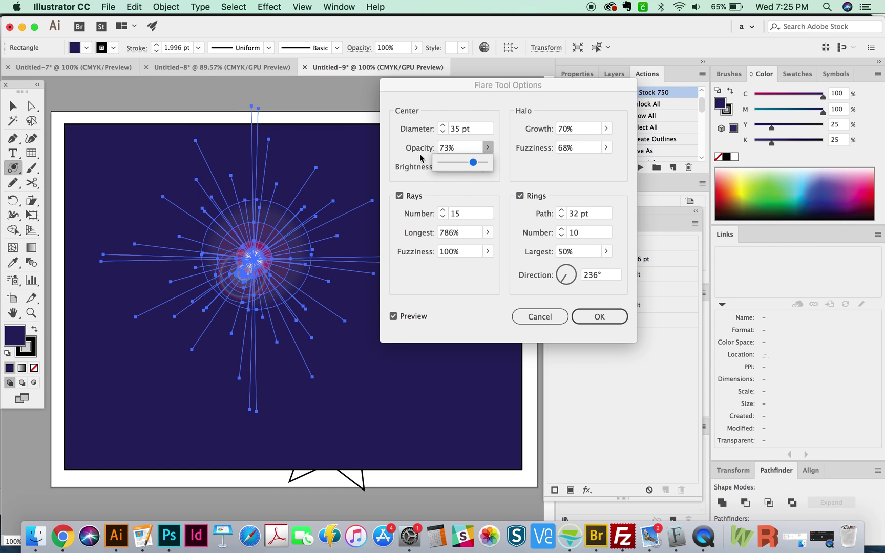
key("Tab")
left_click(487, 167)
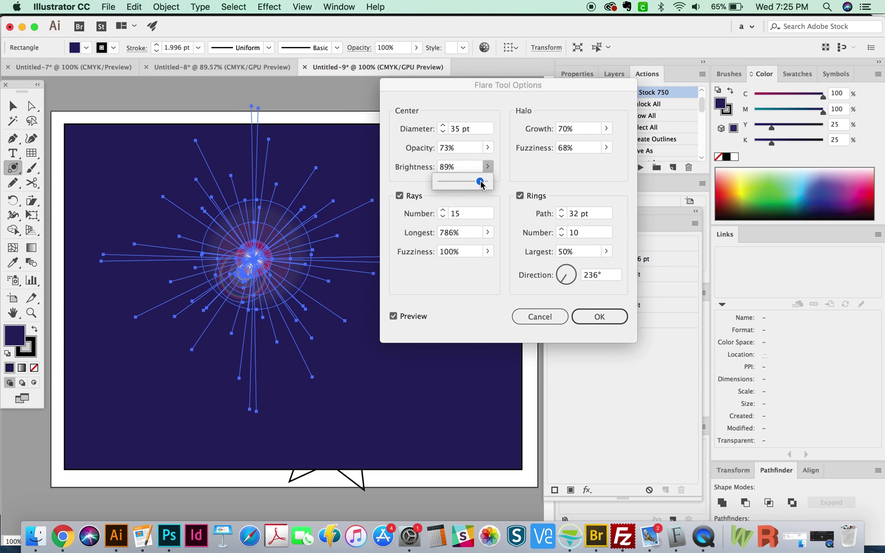
left_click_drag(483, 185, 461, 185)
left_click(517, 209)
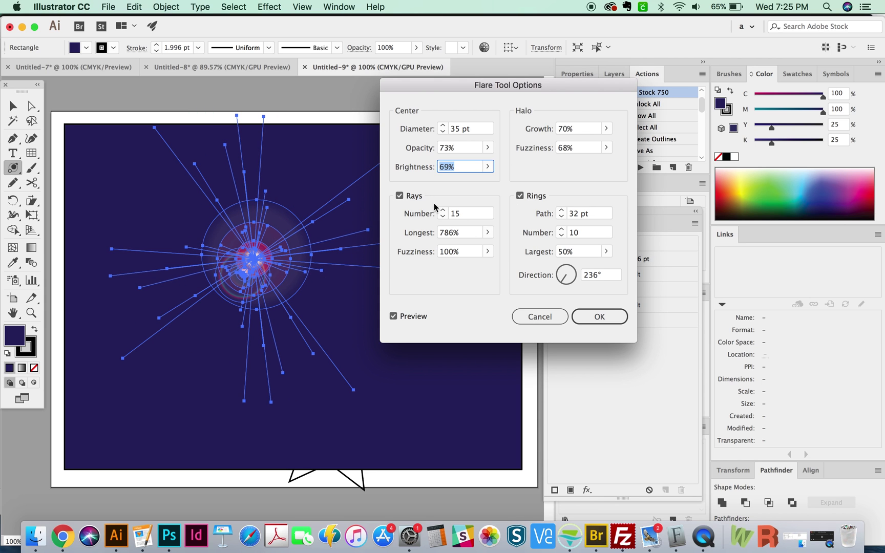
- Keep the flare's rays enabled and set their number to 11
left_click(407, 195)
left_click(398, 196)
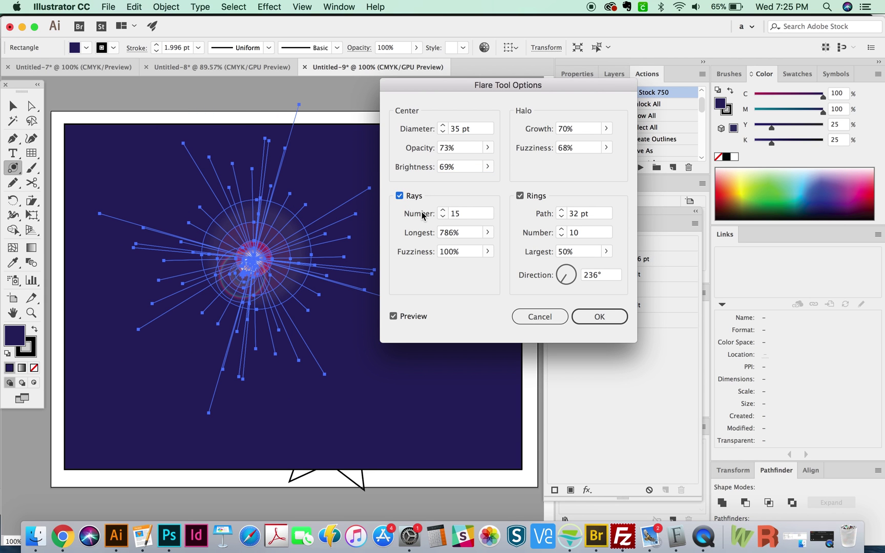
left_click(445, 214)
type("11")
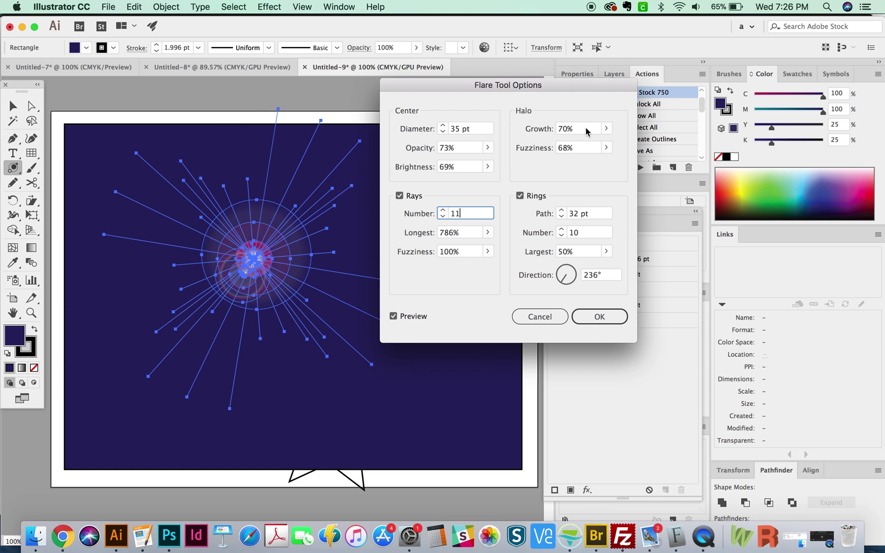
- Raise the halo fuzziness slightly, set halo growth to 167%, and create the flare
left_click(588, 129)
key("Tab")
left_click_drag(606, 147, 588, 146)
left_click(606, 129)
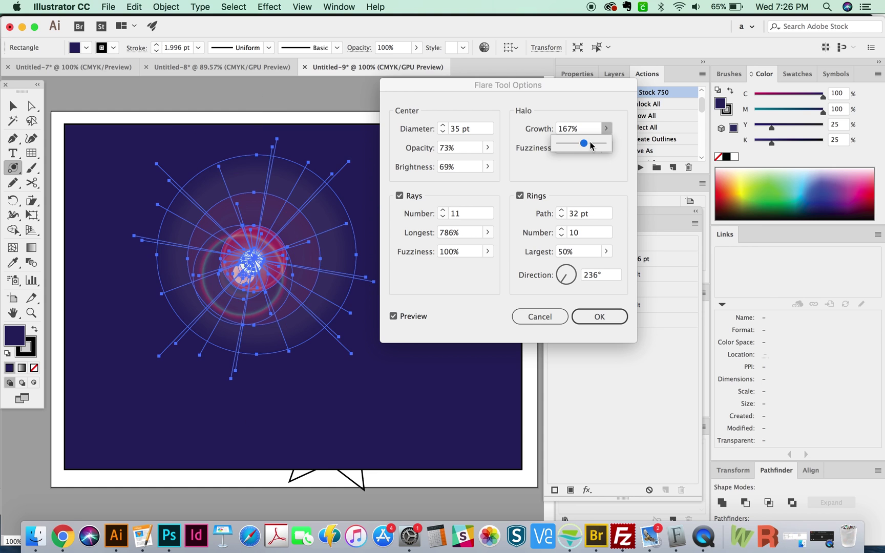
left_click(607, 193)
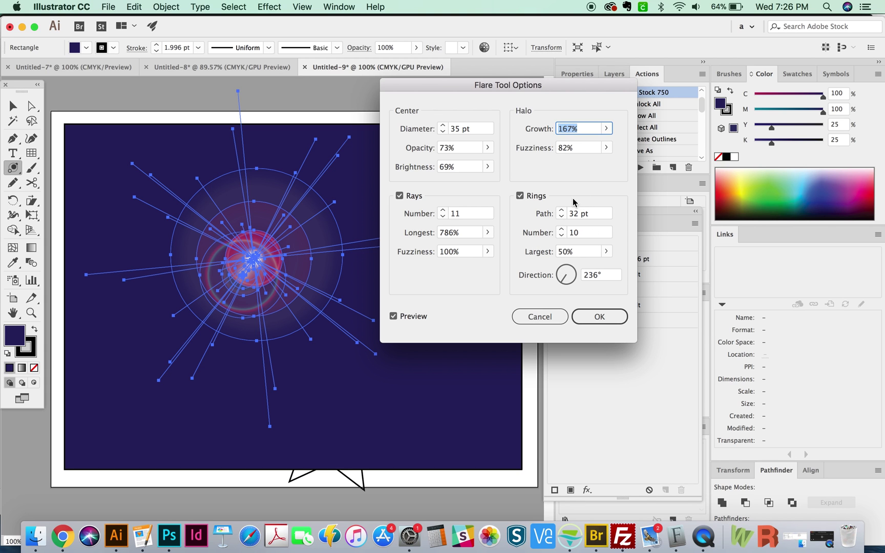
key("Return")
- Select the flare and move it to X 348.044 pt, Y 276.589 pt
key("v")
left_click(280, 377)
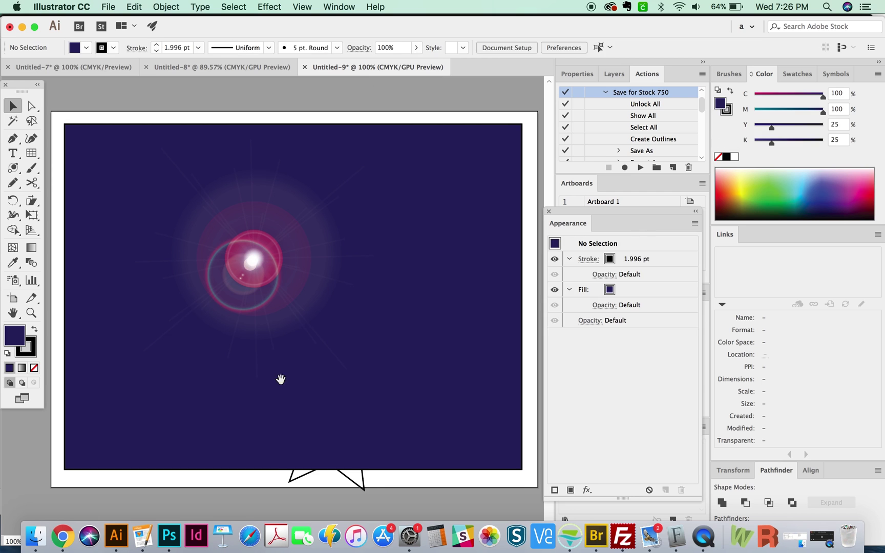
scroll(292, 338, "left", 2)
left_click(302, 302)
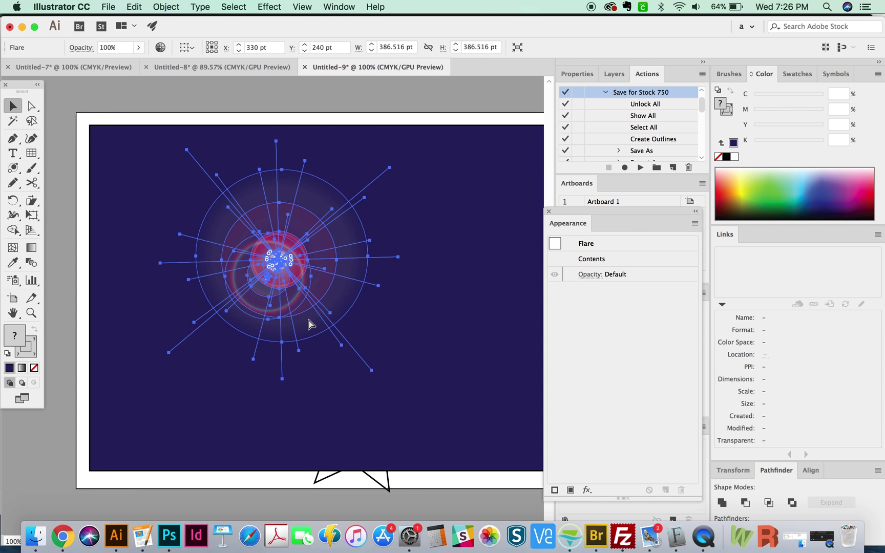
scroll(348, 307, "left", 2)
left_click_drag(339, 322, 306, 362)
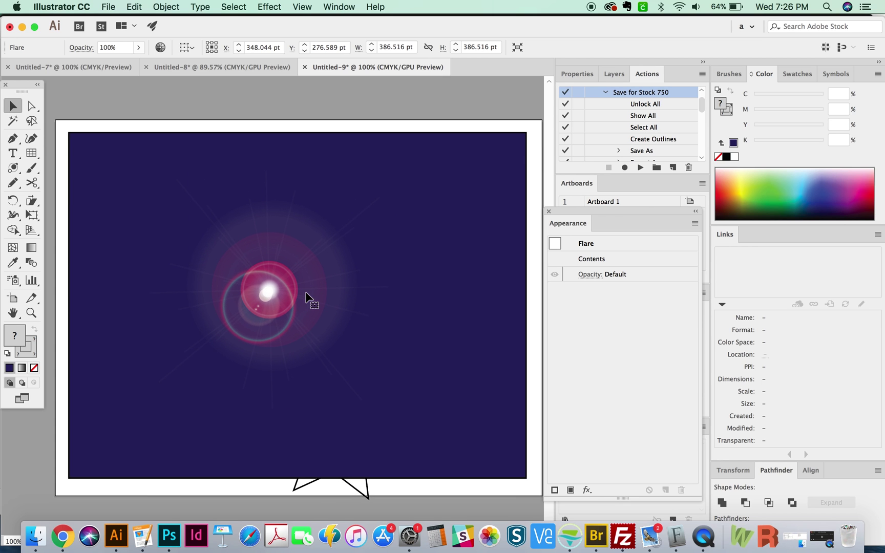
left_click(270, 7)
mouse_move(378, 119)
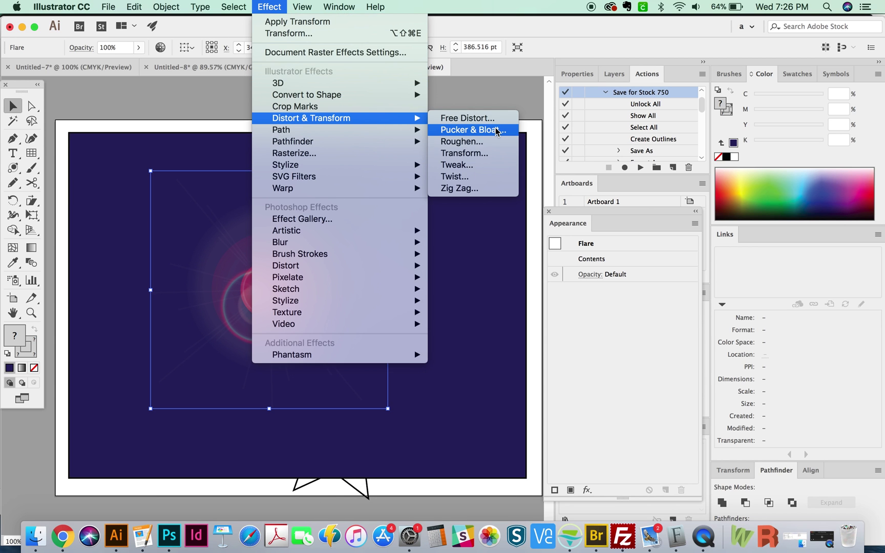
- In the Transform effect, offset copies 7 pt horizontally and set 20 copies with Preview on
left_click(500, 153)
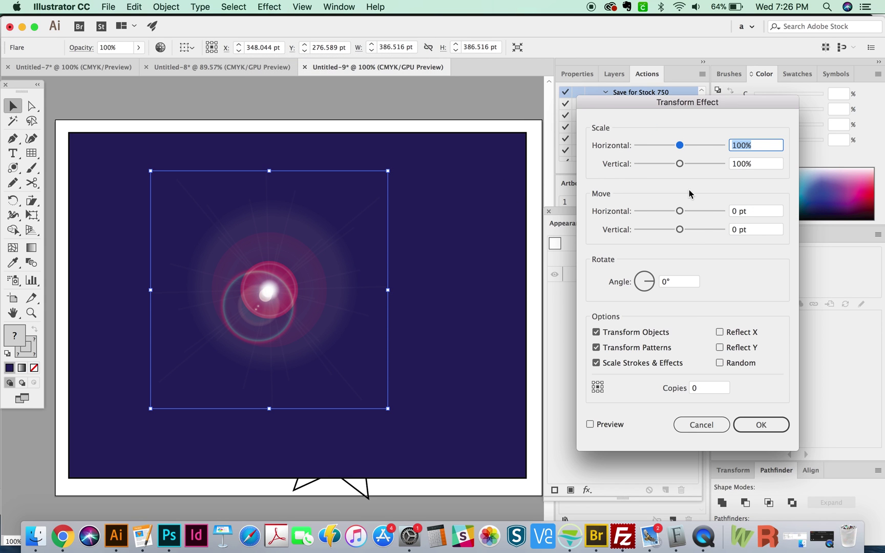
left_click(682, 211)
left_click(681, 229)
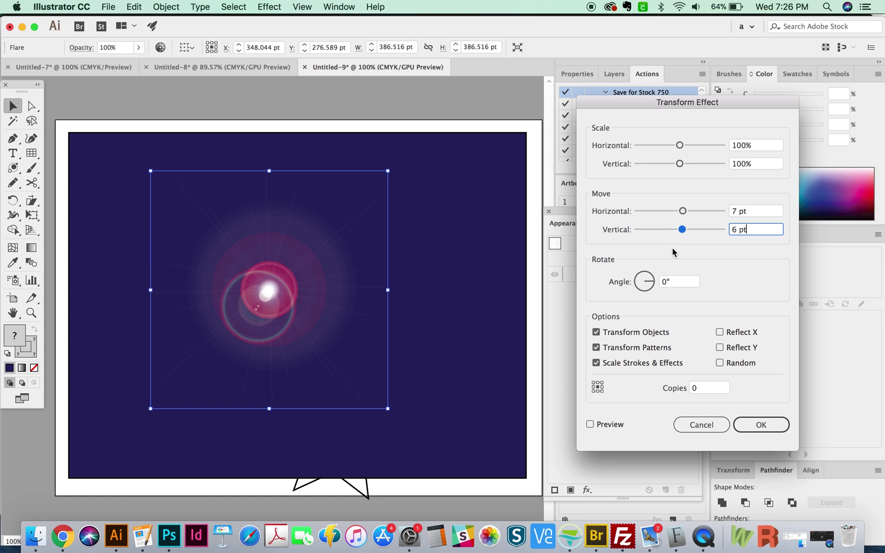
left_click(590, 425)
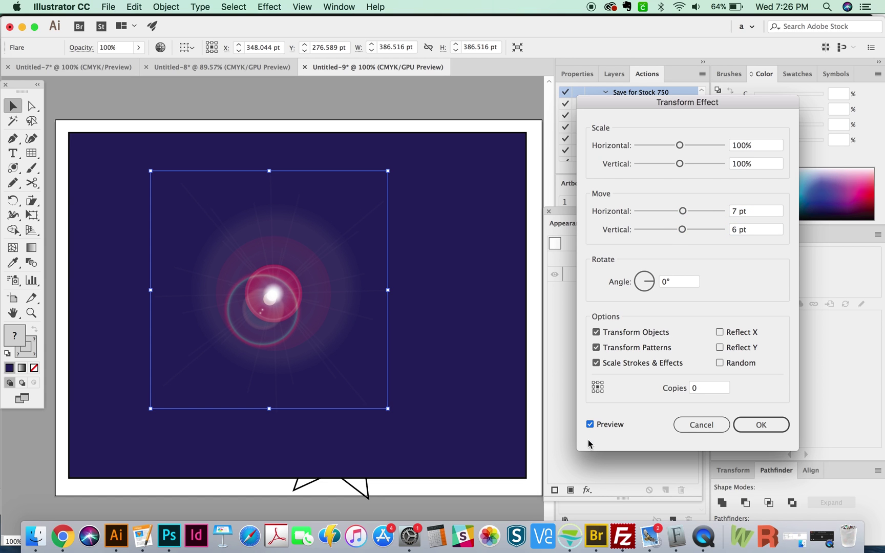
left_click(700, 390)
type("20")
key("Tab")
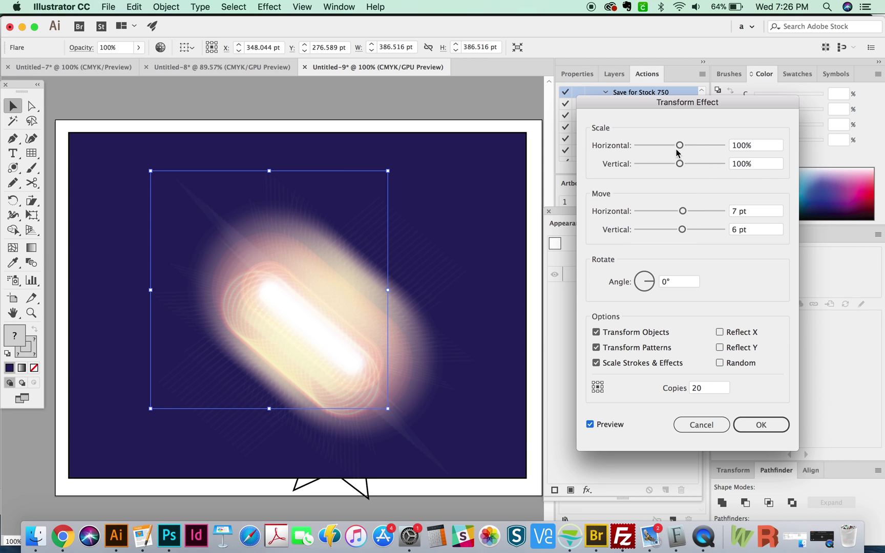
- Scale the copies to 116% by 86%, reduce vertical move to 1 pt, and apply
left_click_drag(679, 145, 678, 163)
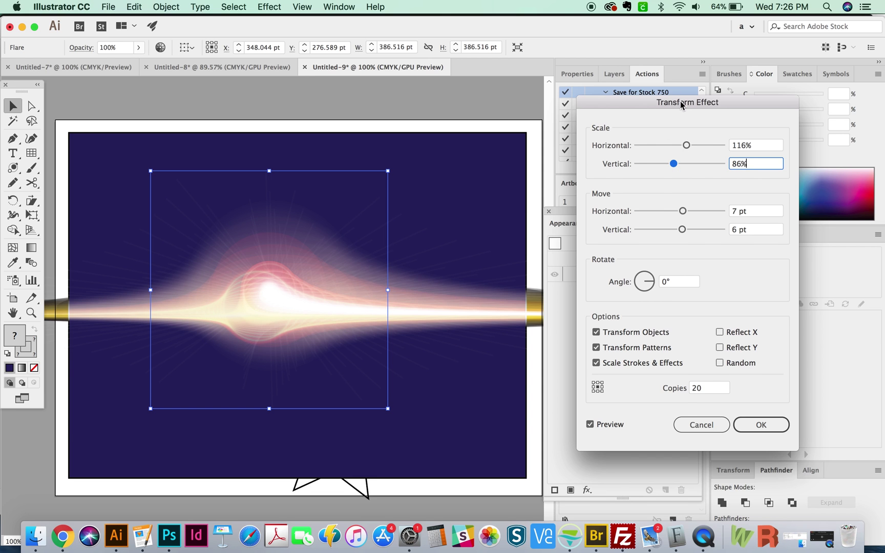
left_click_drag(678, 100, 673, 83)
left_click_drag(684, 214, 676, 214)
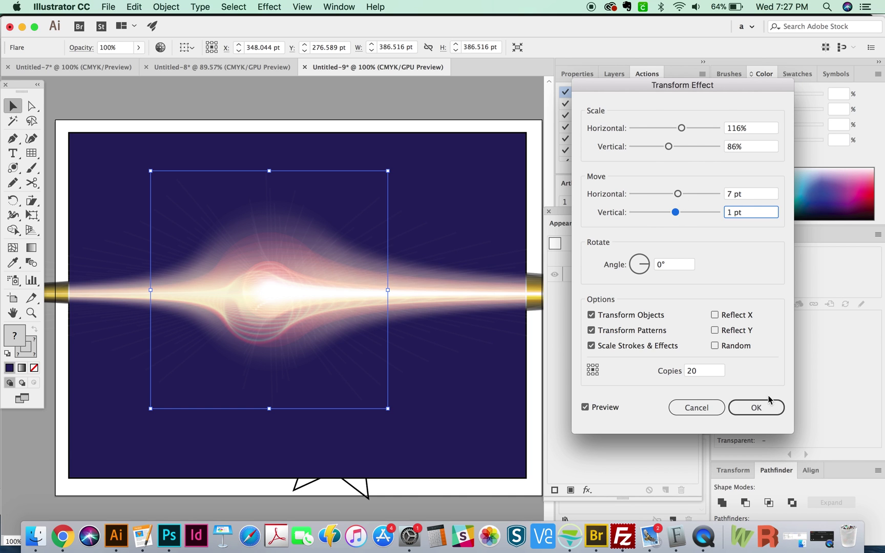
left_click(755, 407)
left_click(597, 203)
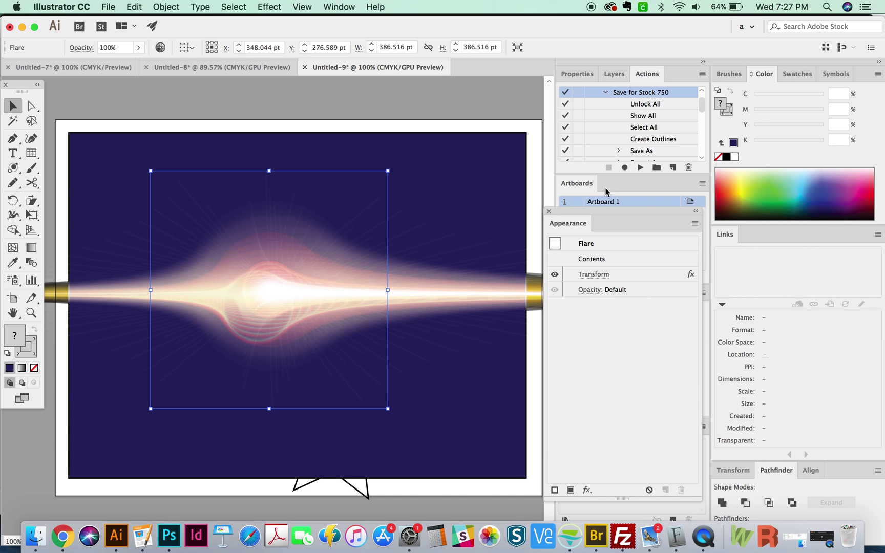
- Increase the flare's Transform vertical move to 49 pt with preview, apply it, then go to Untitled-7
left_click(598, 276)
left_click_drag(684, 212, 686, 214)
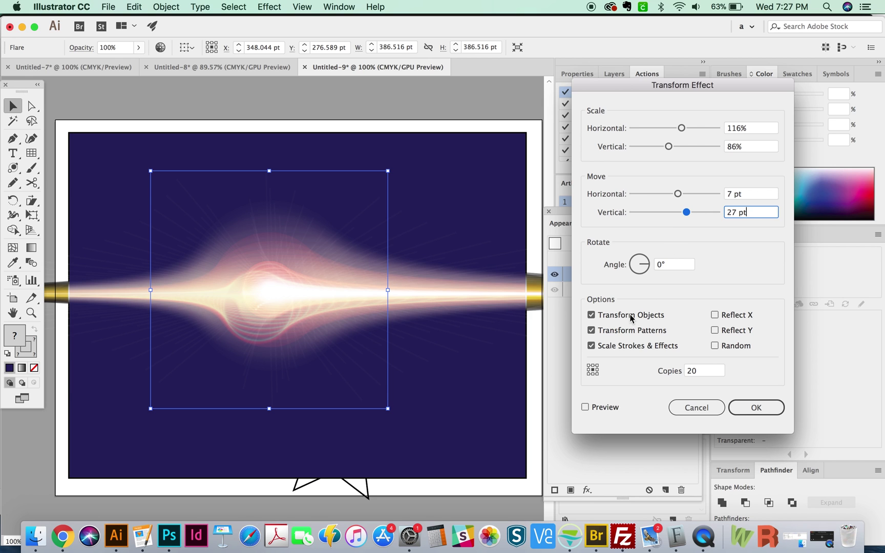
left_click(585, 407)
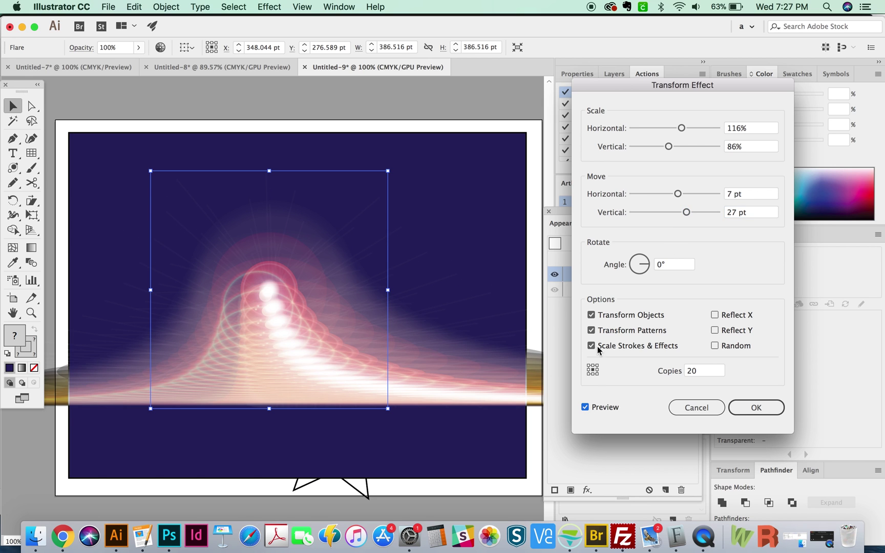
left_click_drag(688, 212, 696, 214)
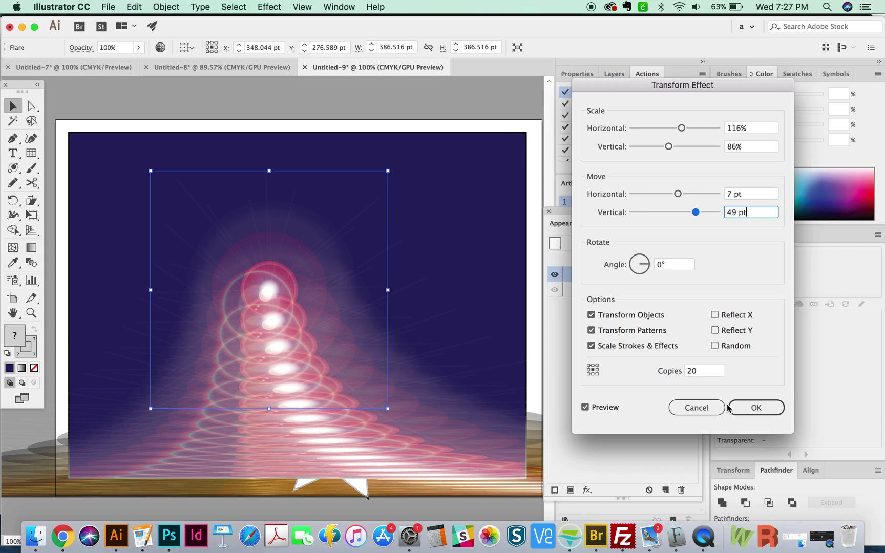
left_click(767, 408)
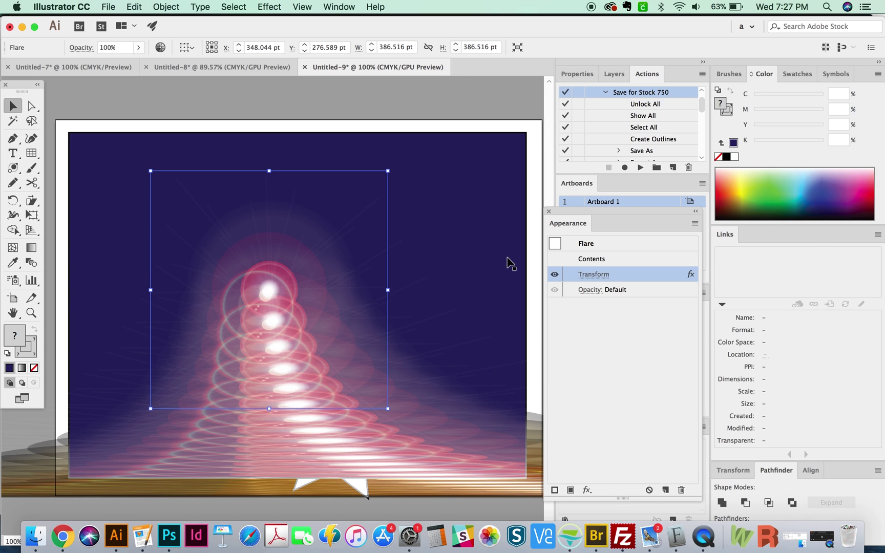
key("super+grave")
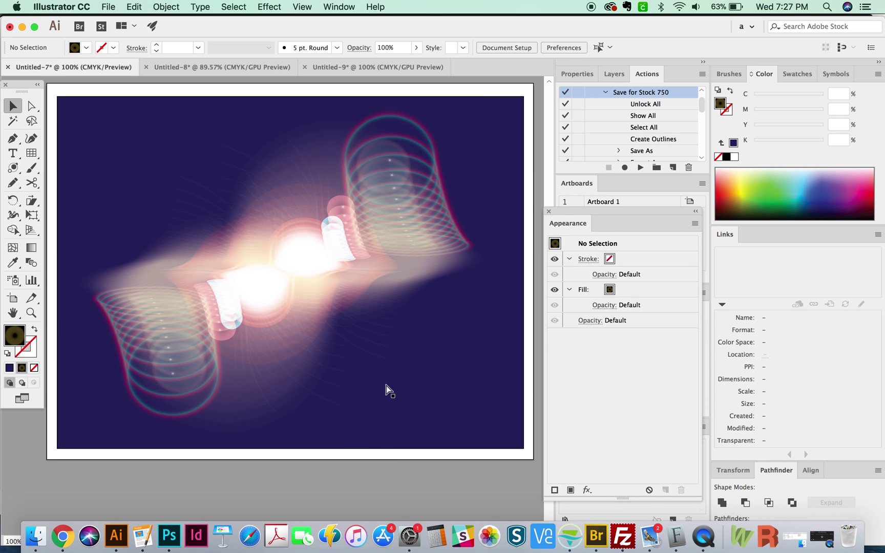
- Inspect the Untitled-7 flare's Transform effect without changes, then bring up Untitled-8
left_click(424, 308)
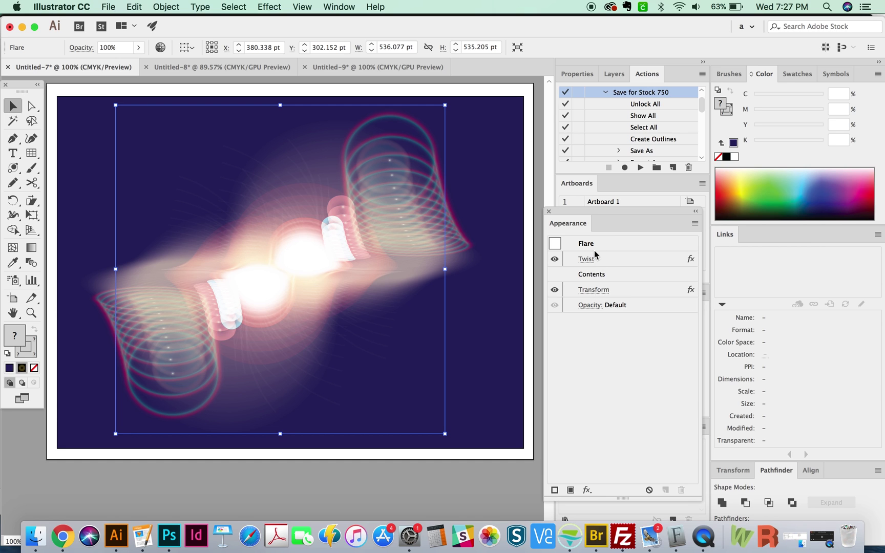
left_click(599, 290)
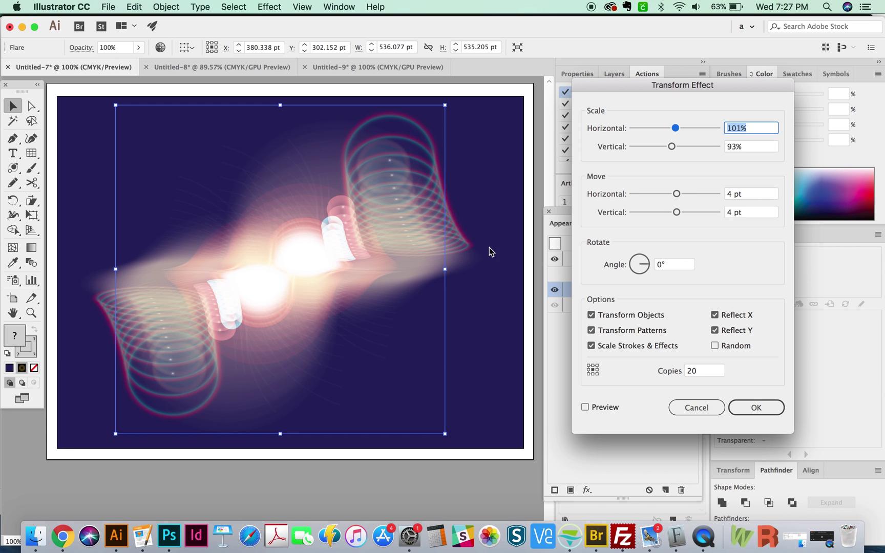
key("Return")
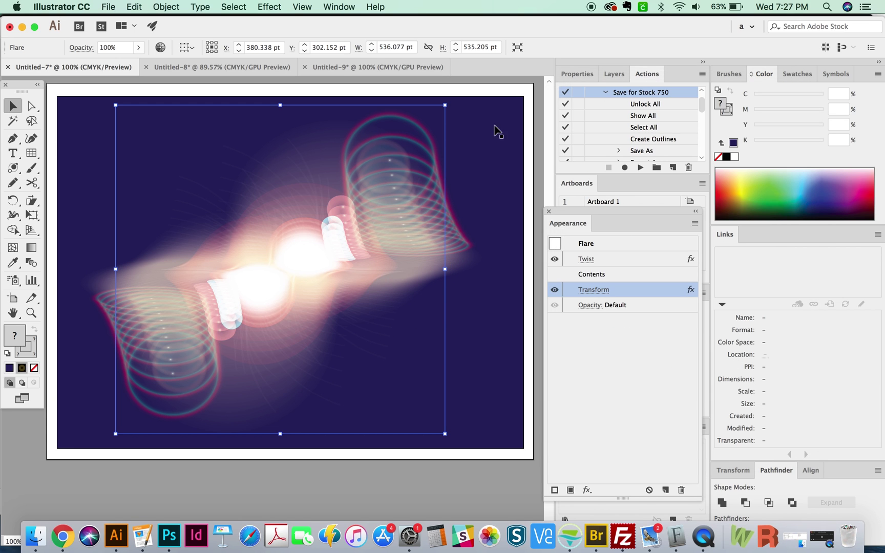
left_click(209, 71)
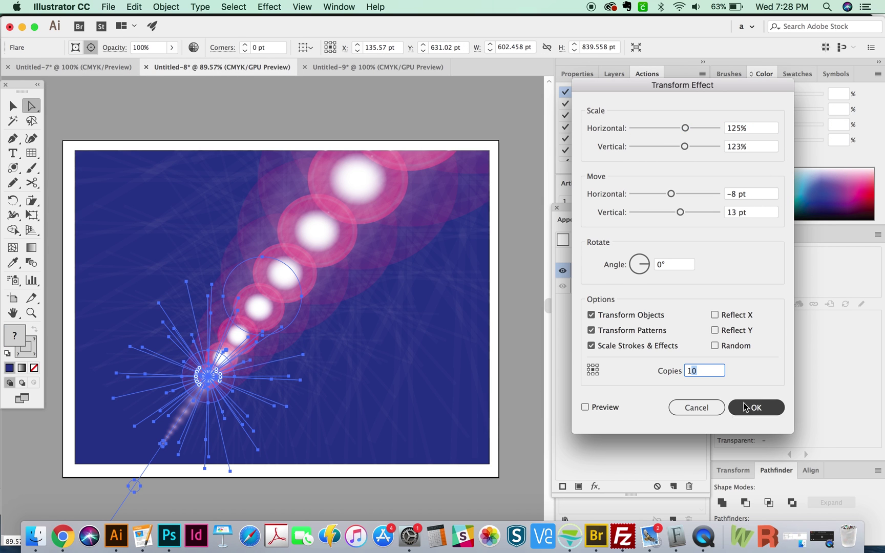
- Confirm the Untitled-8 flare's Transform settings unchanged, deselect it, and bring QuickTime Player forward
left_click(760, 406)
left_click(405, 367)
scroll(438, 367, "left", 2)
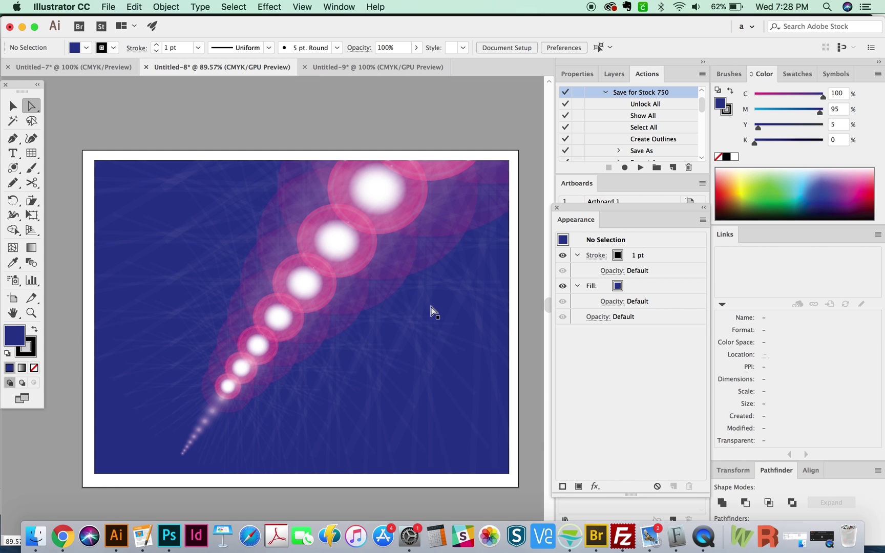
left_click(711, 533)
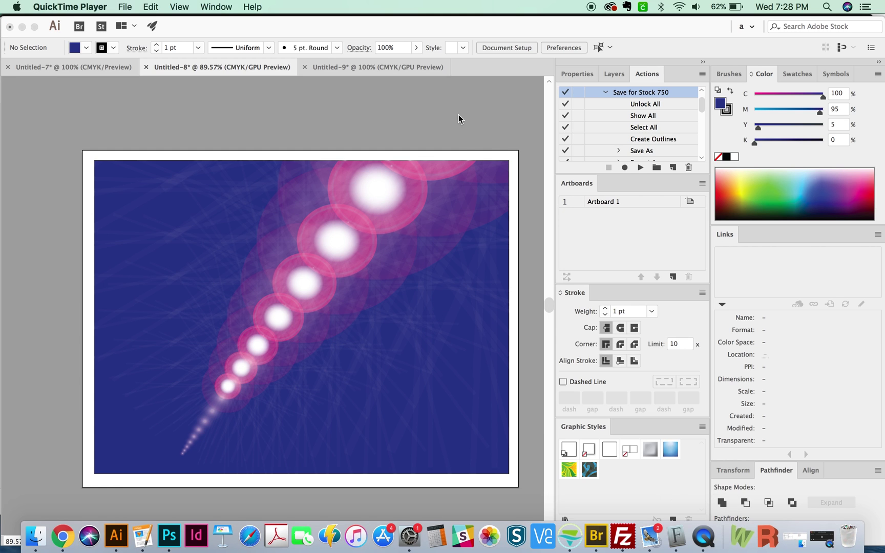